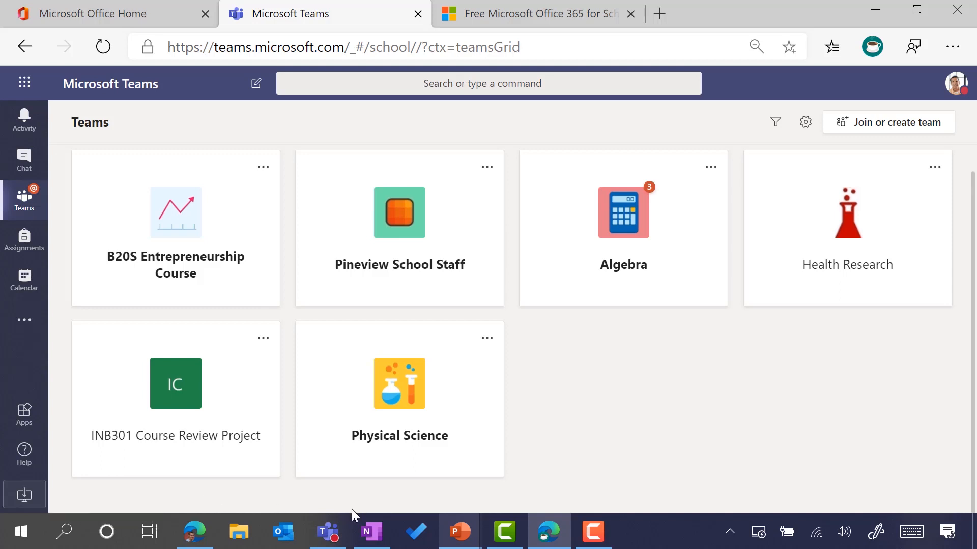
- Bring the desktop Teams app to the front from its taskbar preview
mouse_move(328, 520)
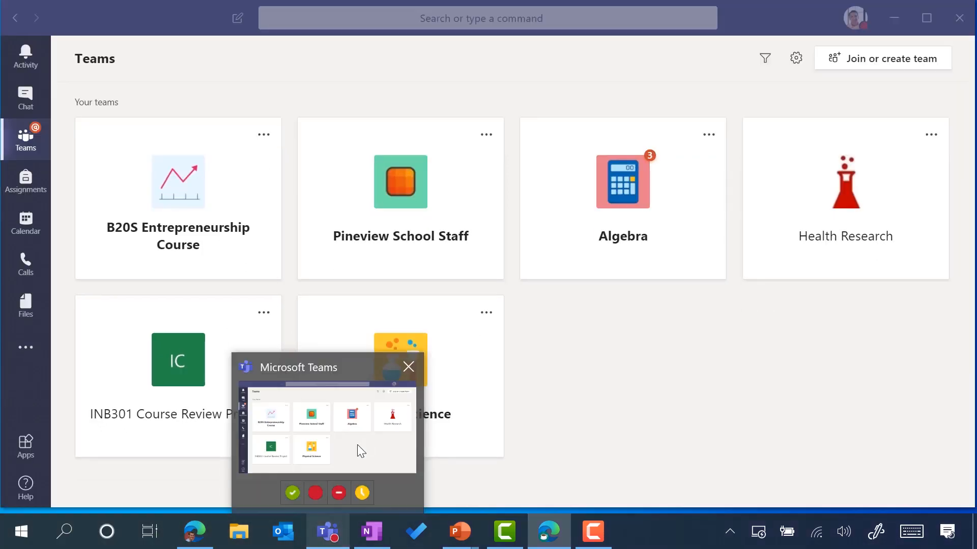
left_click(358, 446)
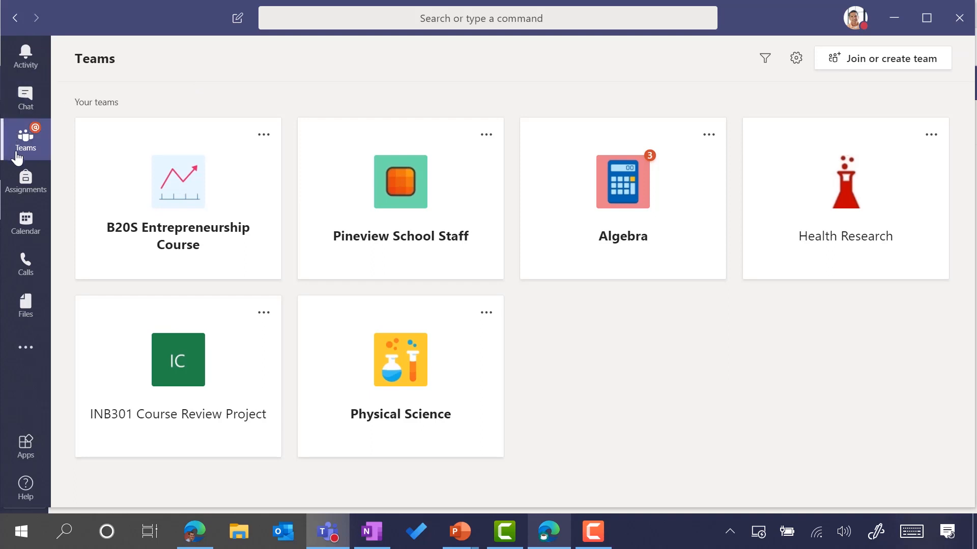
- In the calendar, check the view and March 2020 pickers, then start a Wednesday 10:30 AM meeting
left_click(27, 235)
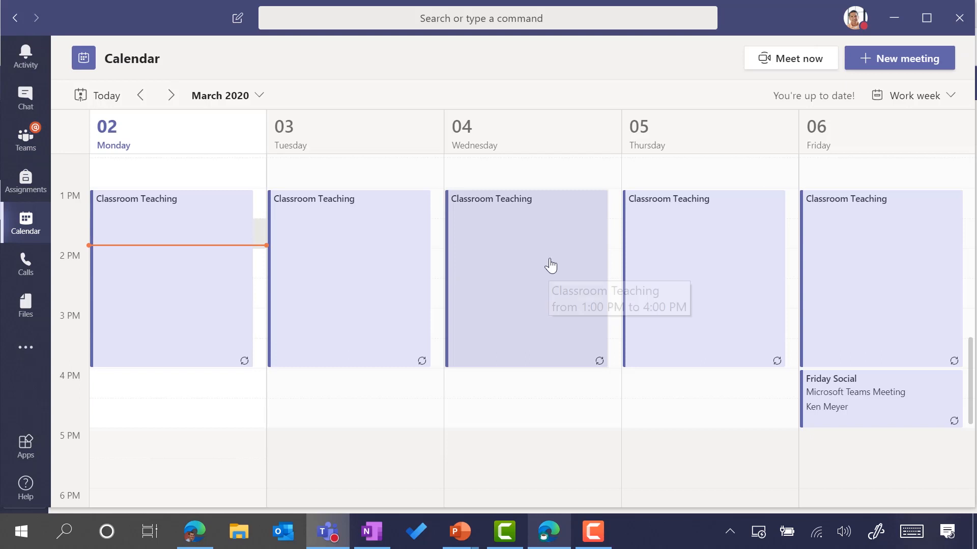
scroll(550, 265, "up", 2)
scroll(550, 265, "up", 2)
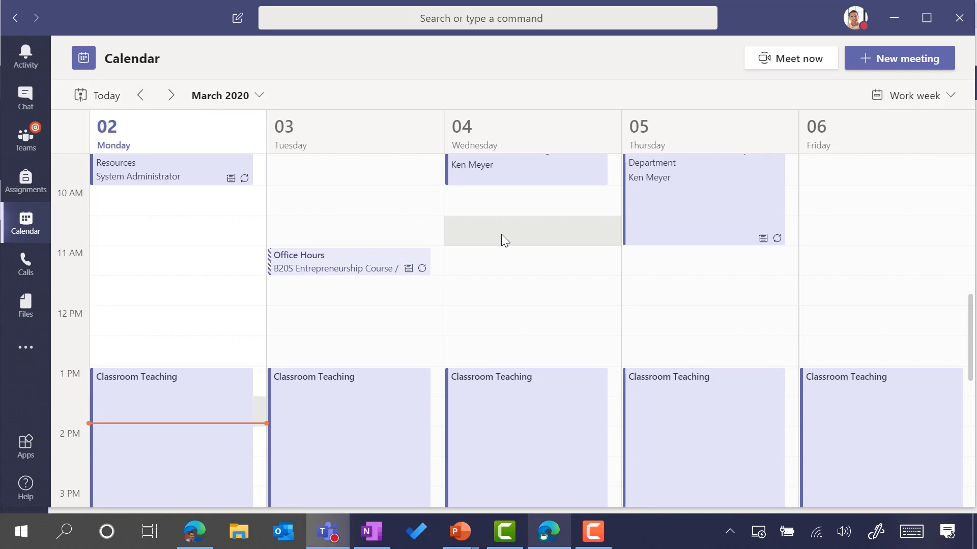
scroll(502, 234, "up", 3)
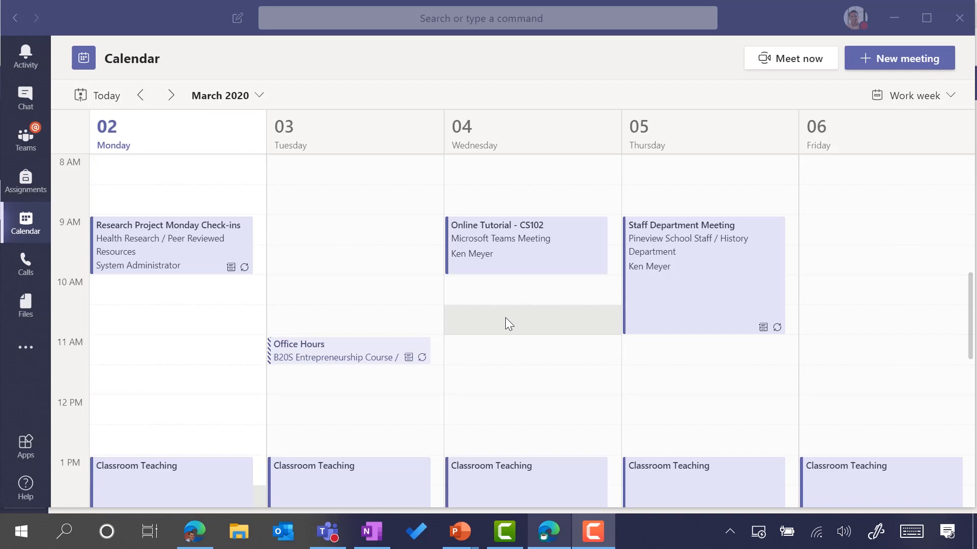
left_click(926, 95)
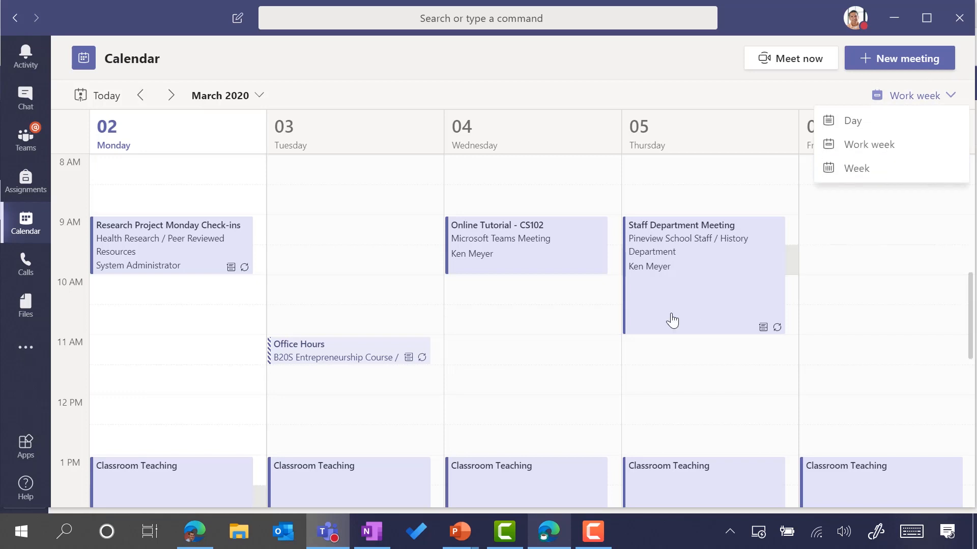
left_click(221, 53)
left_click(258, 98)
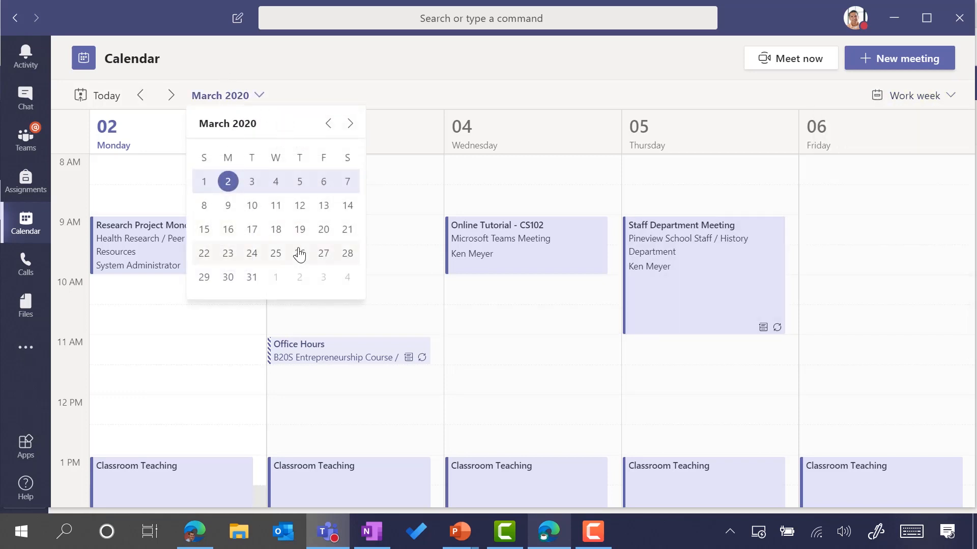
left_click(496, 327)
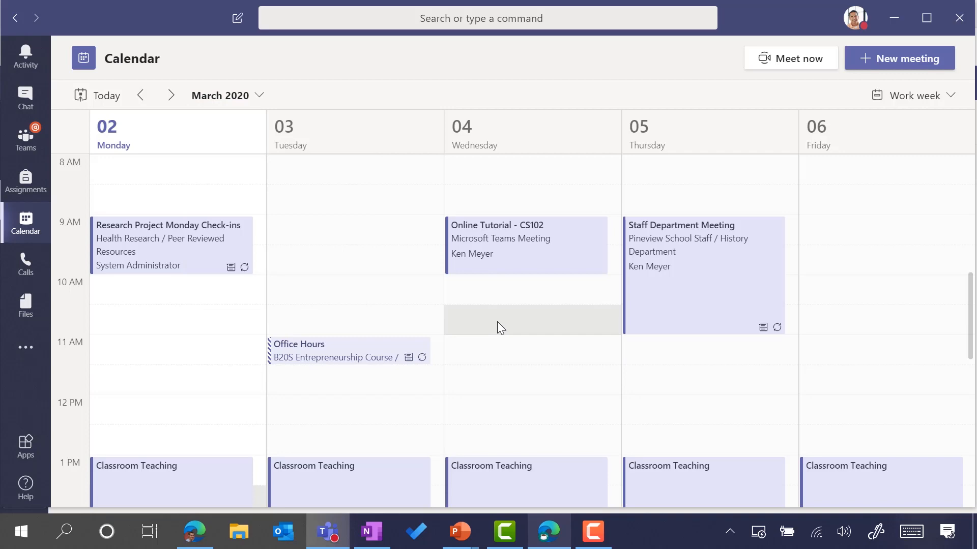
left_click(499, 326)
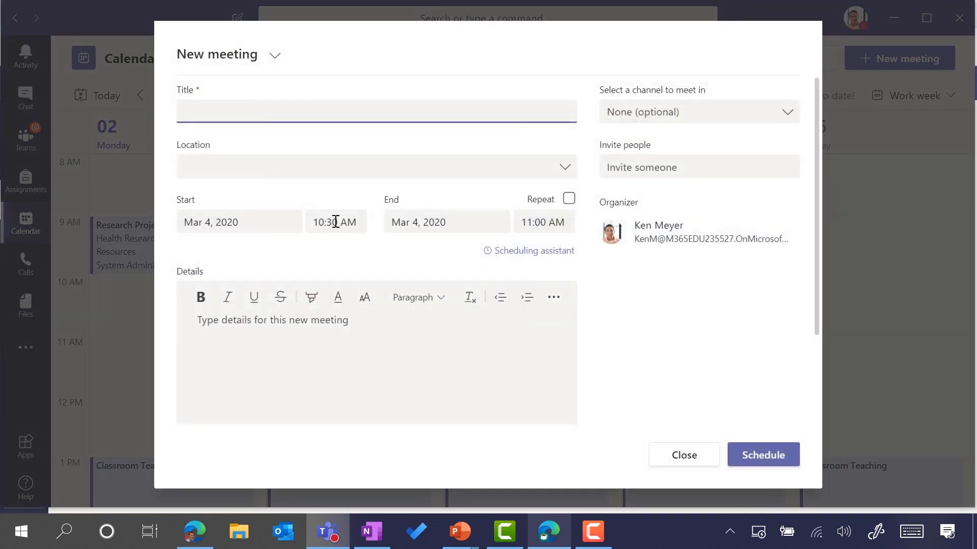
- Set the meeting to end at 11:30 AM and title it 'Online Tutorial CS103'
left_click(553, 227)
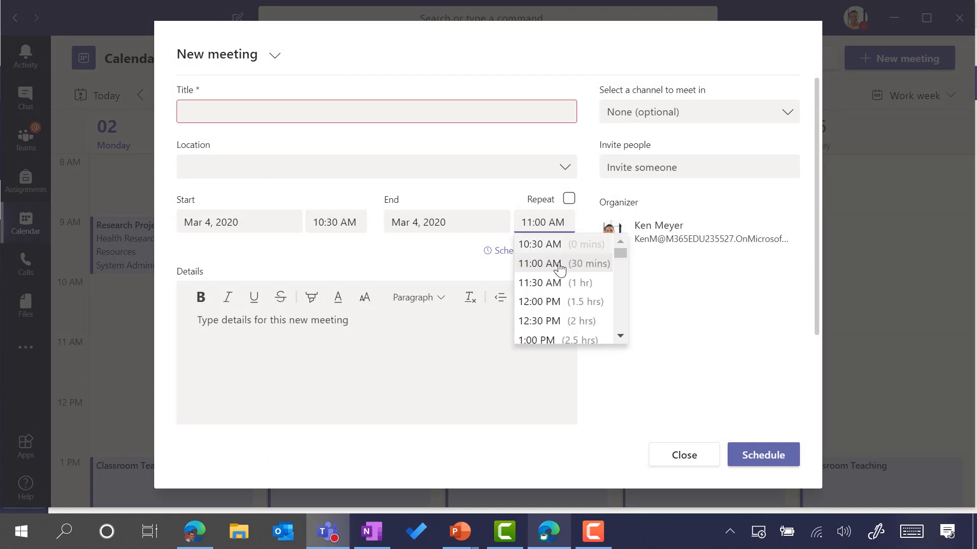
left_click(553, 283)
left_click(228, 120)
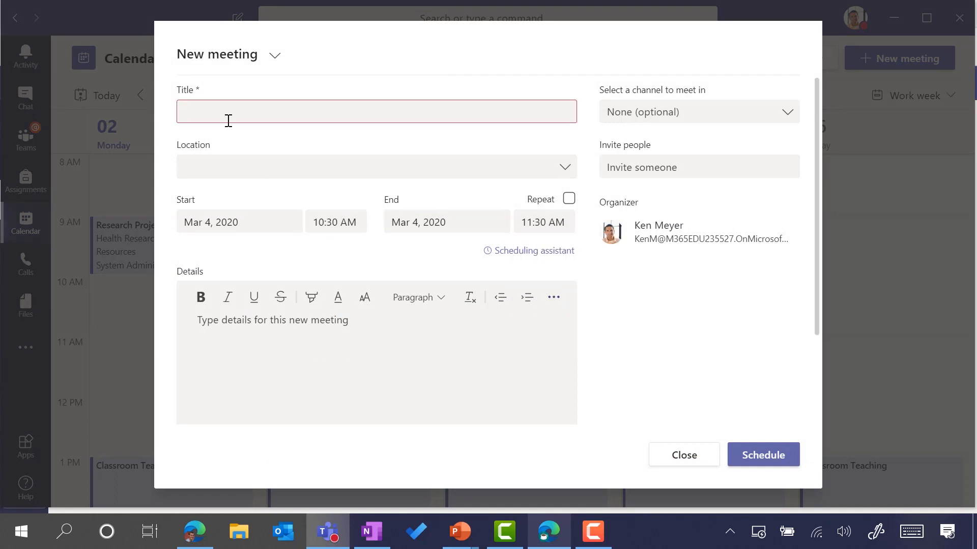
type("Online Tutotria")
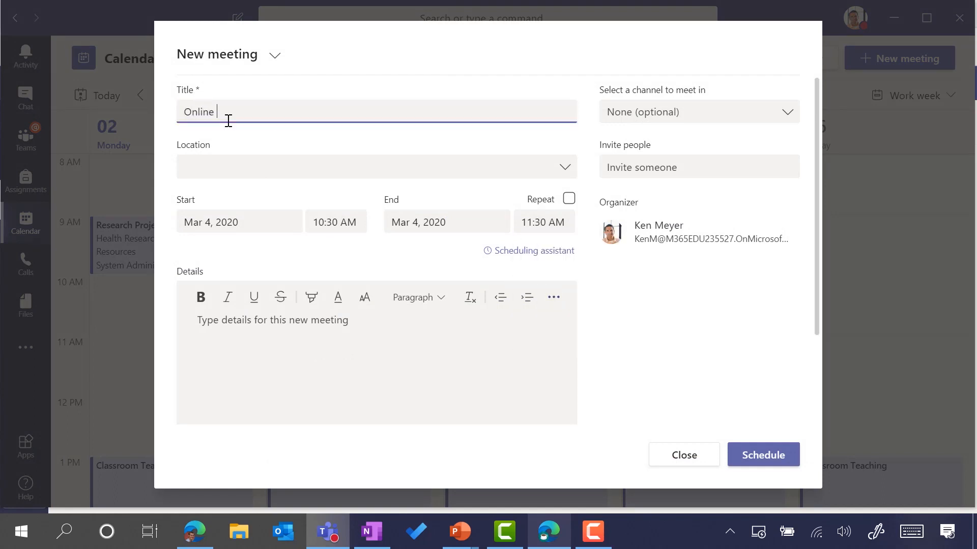
key("BackSpace")
key("BackSpace")
key("BackSpace")
key("BackSpace")
type("rial CS103")
- Paste the prepared meeting description and correct CS102 to CS103 in it
left_click(269, 326)
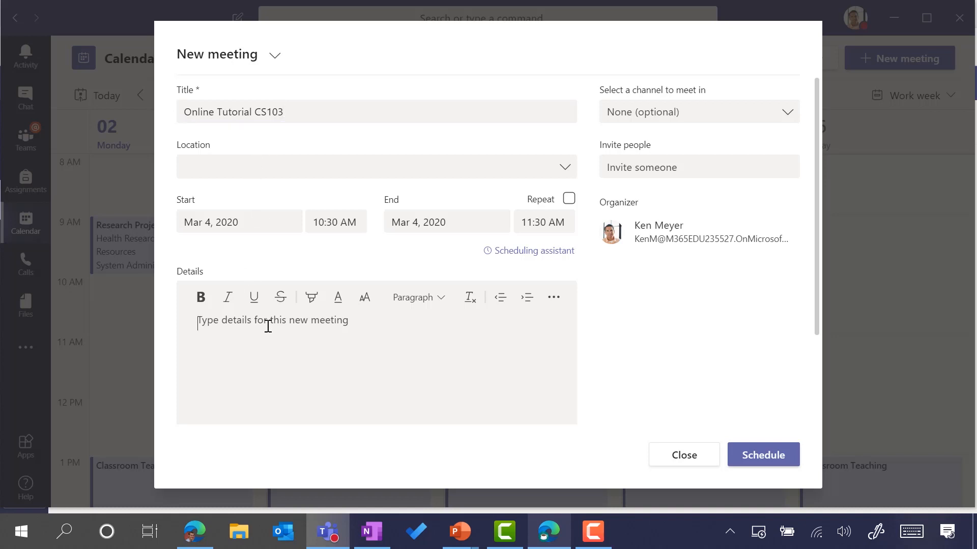
type("Hi Students  Our weekly tutorial for our class CS102. Please bring your questions ready to this session.")
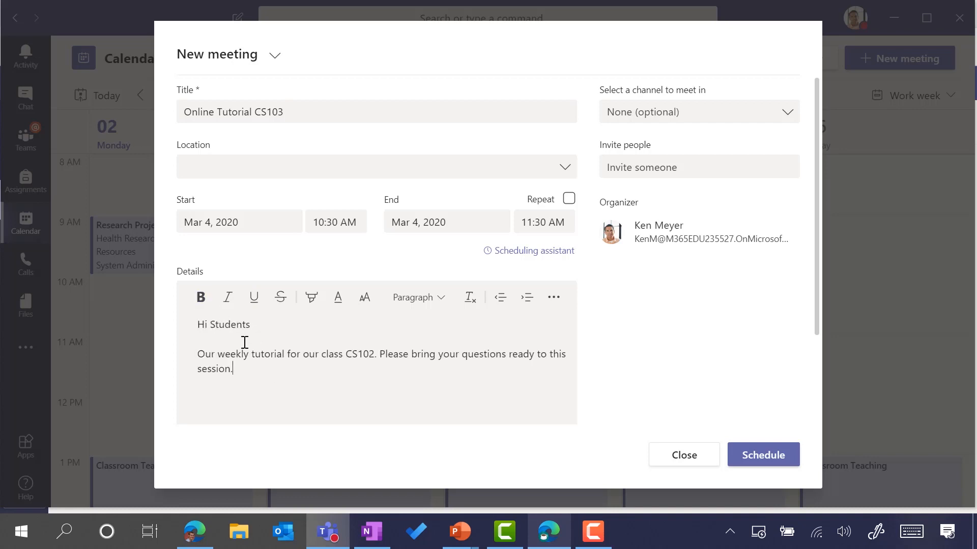
left_click(375, 355)
key("BackSpace")
type("3")
left_click(651, 167)
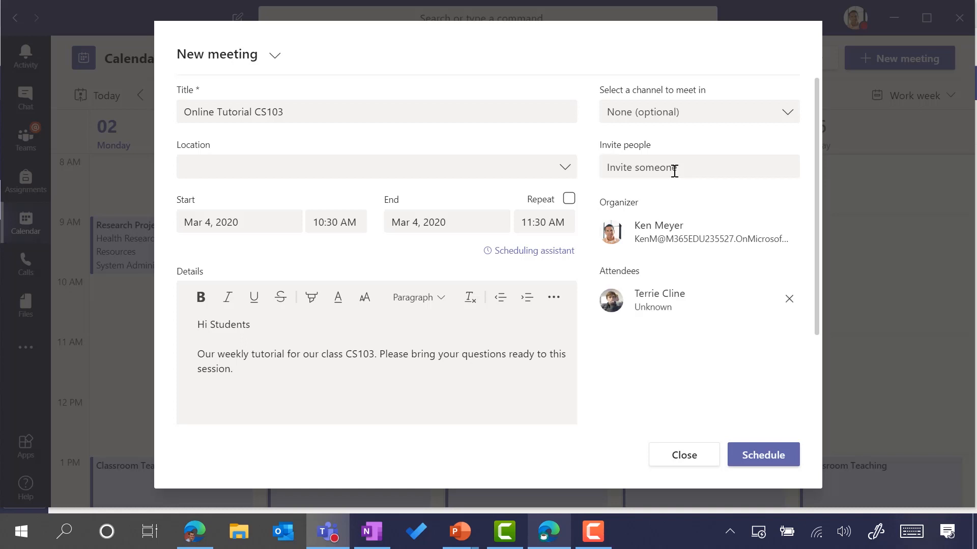
- Add three students as attendees by name search, then schedule the meeting
left_click(674, 172)
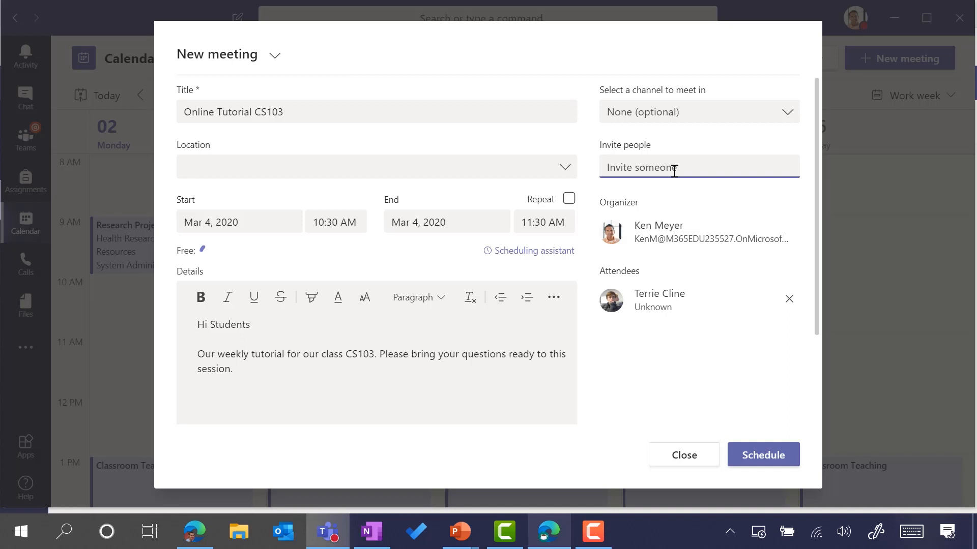
type("ade")
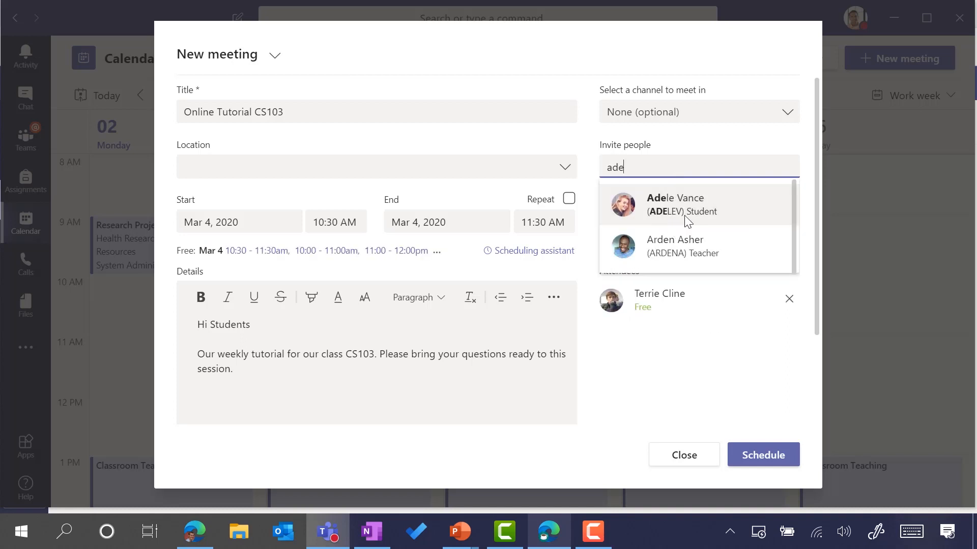
left_click(685, 222)
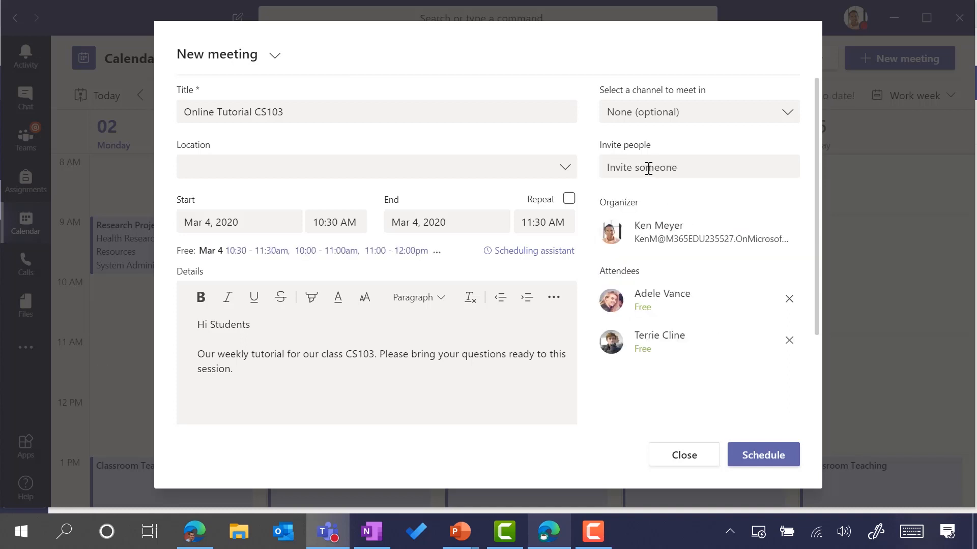
left_click(648, 169)
type("marsh")
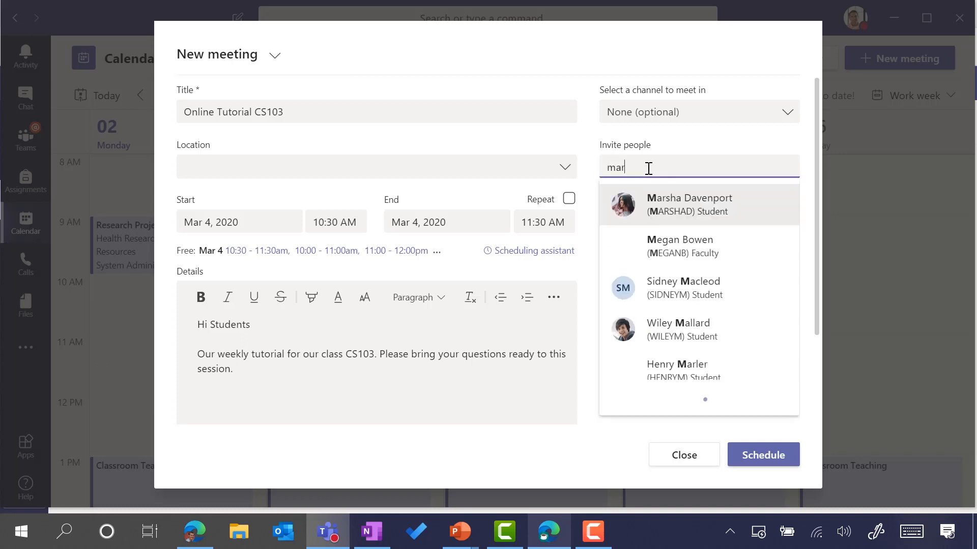
left_click(667, 198)
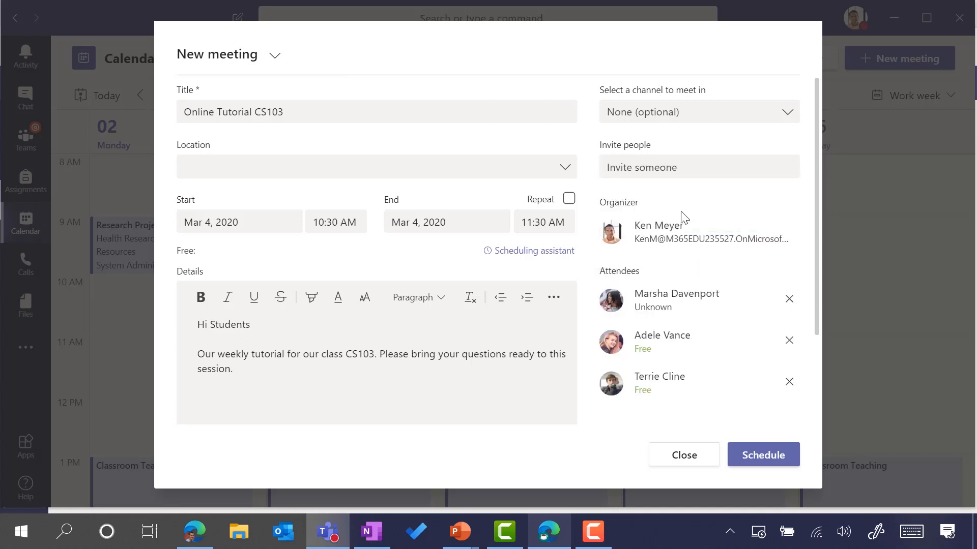
left_click(725, 163)
type("doug")
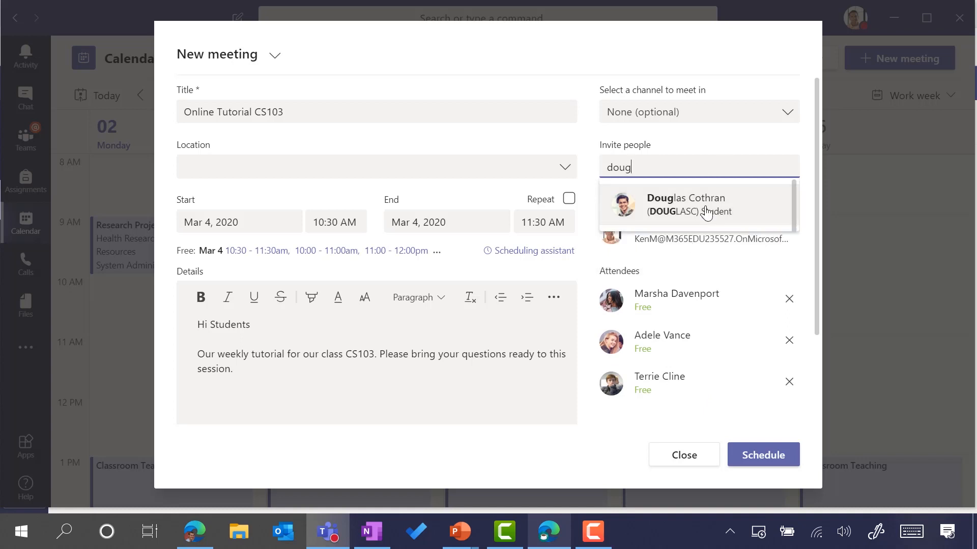
left_click(706, 213)
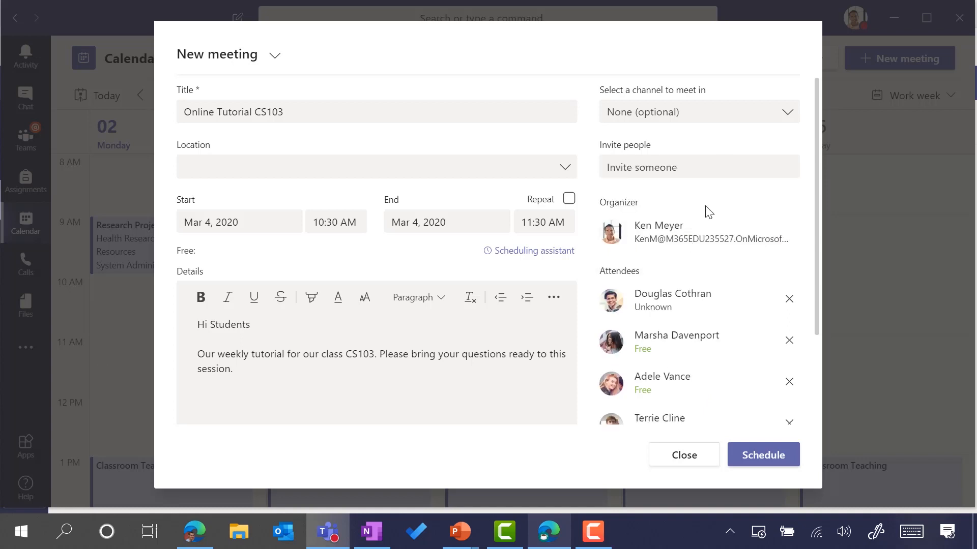
left_click(762, 456)
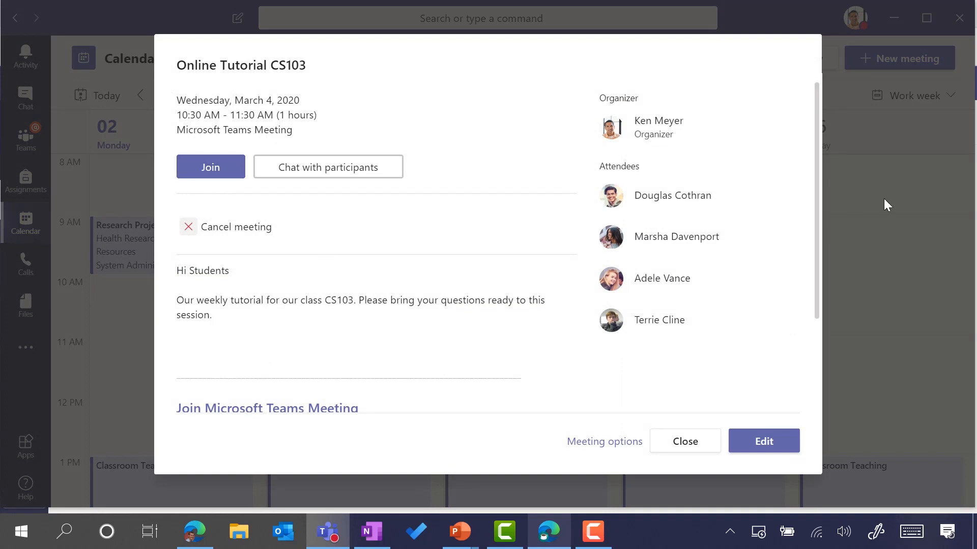
- View the Online Tutorial CS103 details and select the Join Microsoft Teams Meeting link text
left_click_drag(819, 232, 818, 296)
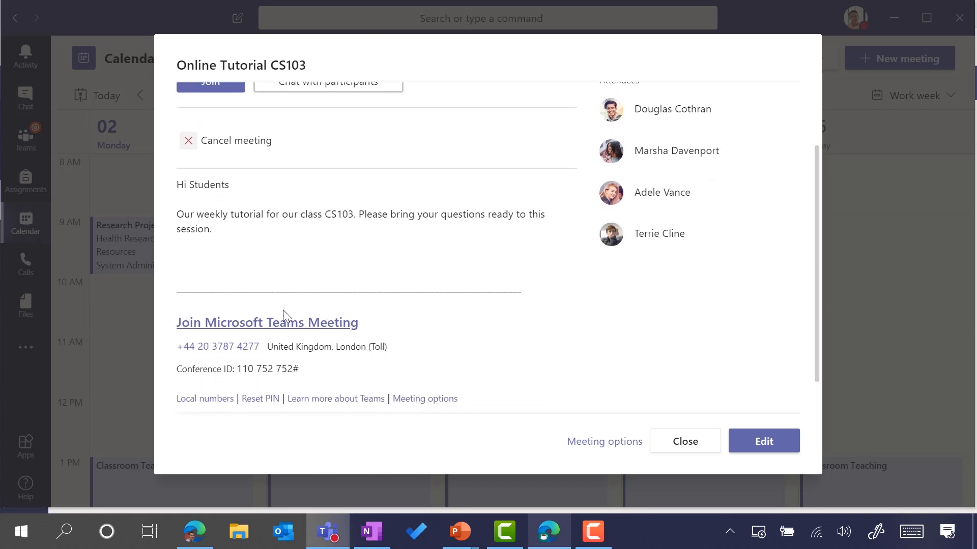
left_click_drag(377, 332, 178, 324)
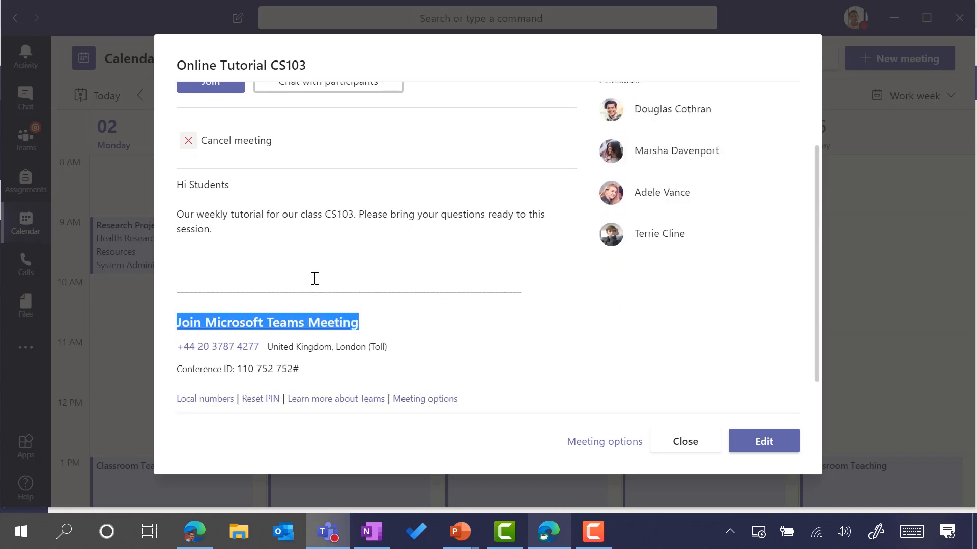
scroll(373, 255, "up", 3)
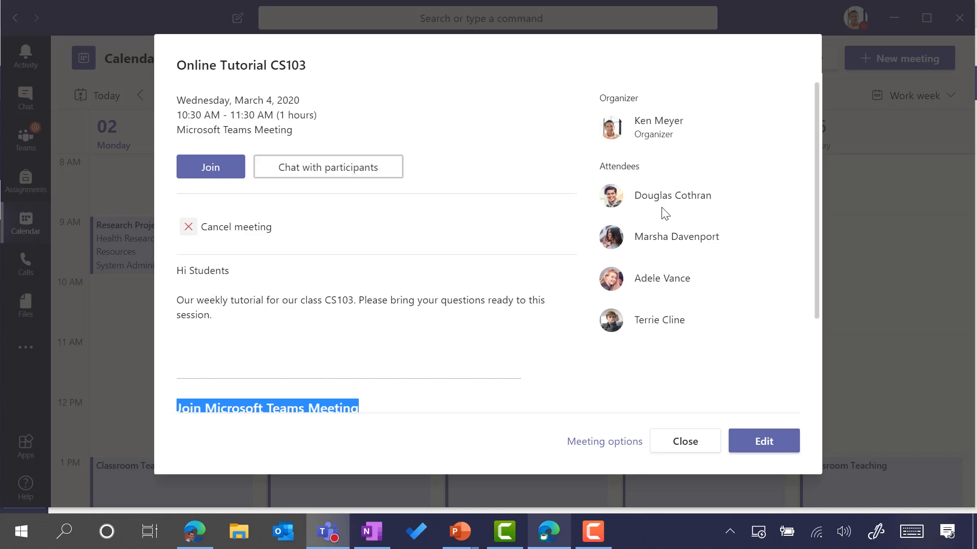
left_click_drag(814, 217, 813, 222)
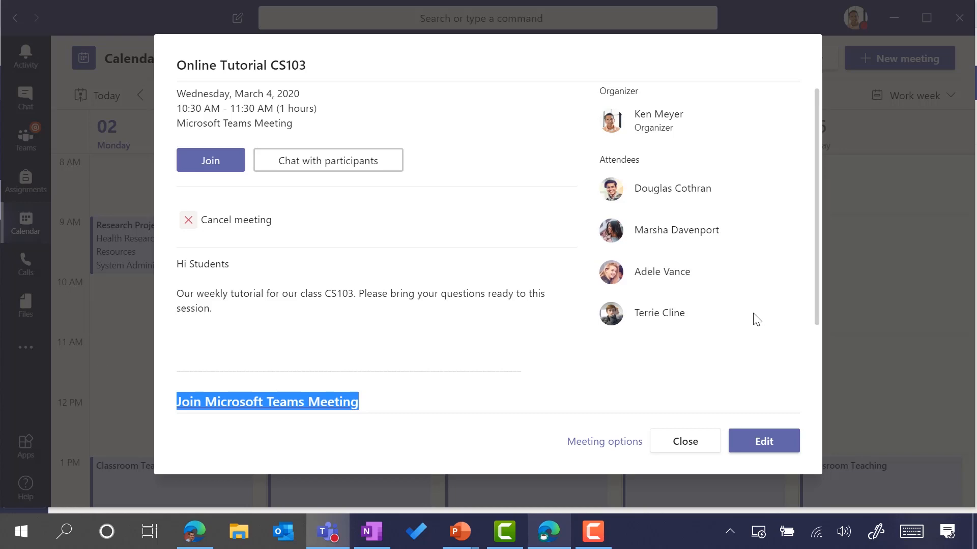
- Edit the meeting and invite an external guest by their outlook.com e-mail address
left_click(759, 451)
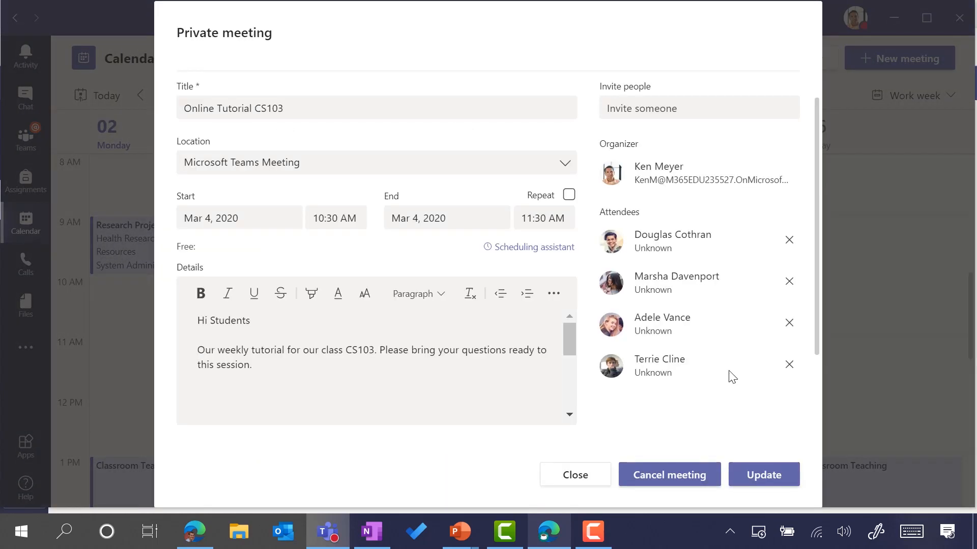
left_click(658, 113)
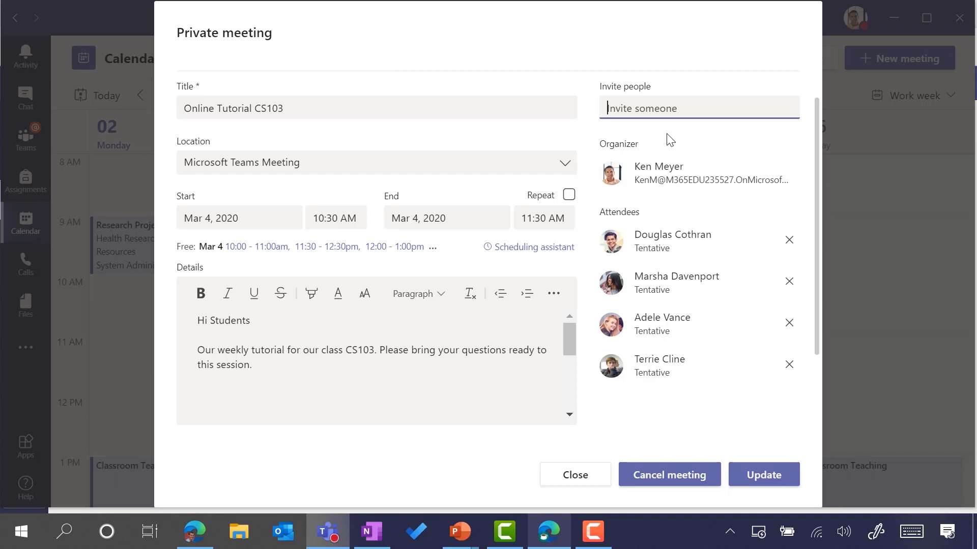
type("examp")
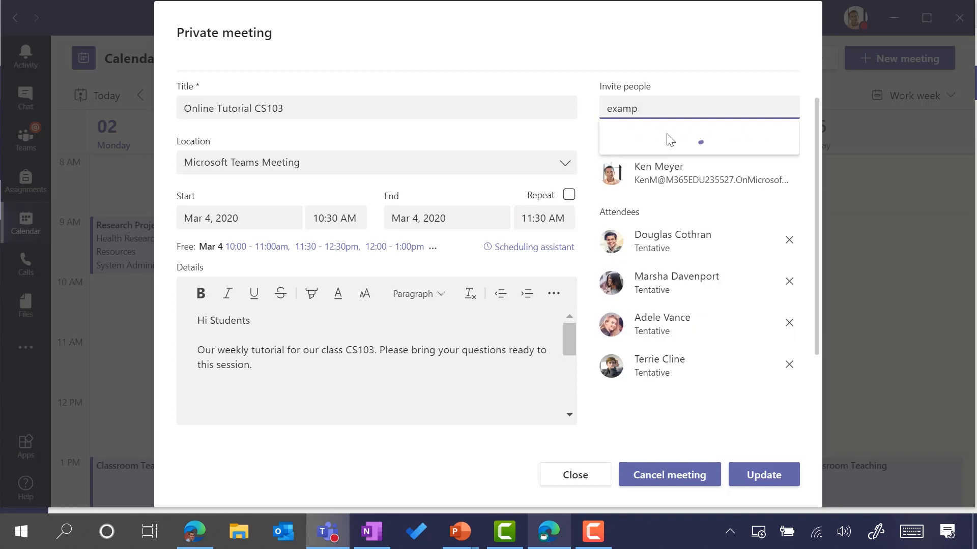
type("le@outlook.com")
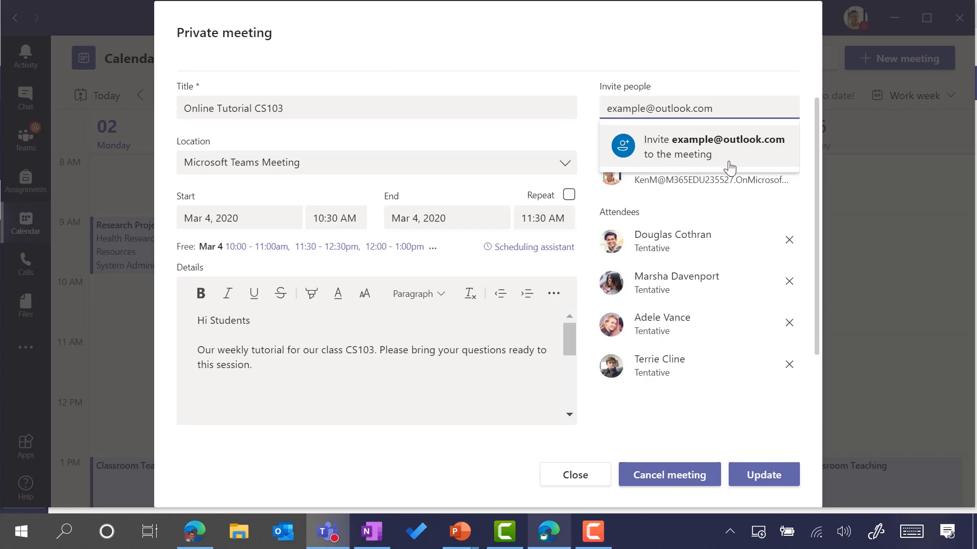
left_click(703, 154)
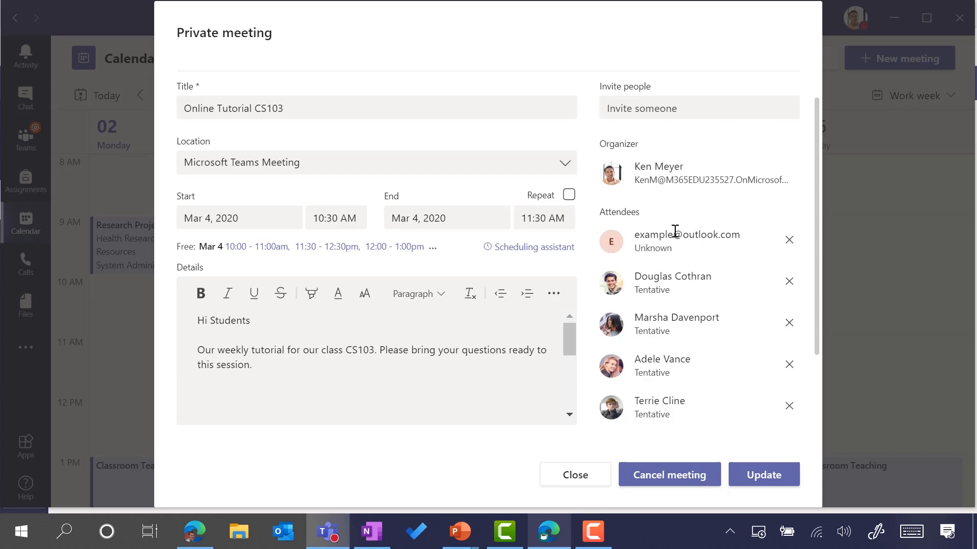
- Save the meeting update and reopen the Online Tutorial CS103 details
left_click(756, 480)
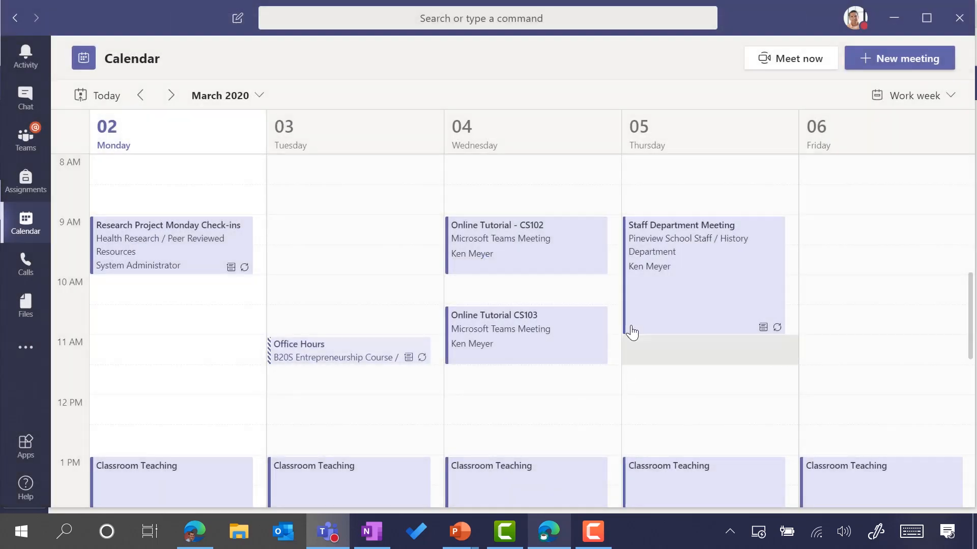
left_click(506, 355)
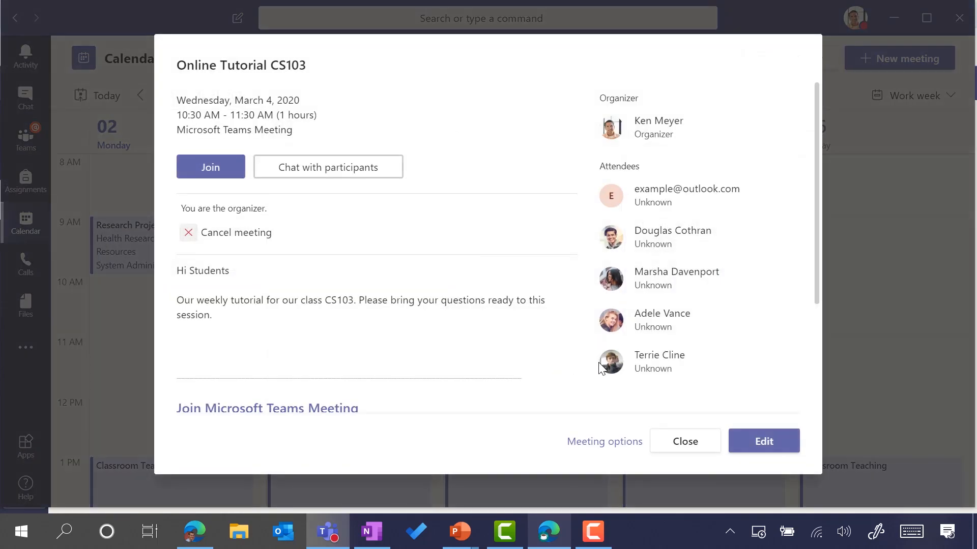
- Review the meeting options in Edge, leaving lobby bypass and presenters at Everyone
left_click(596, 450)
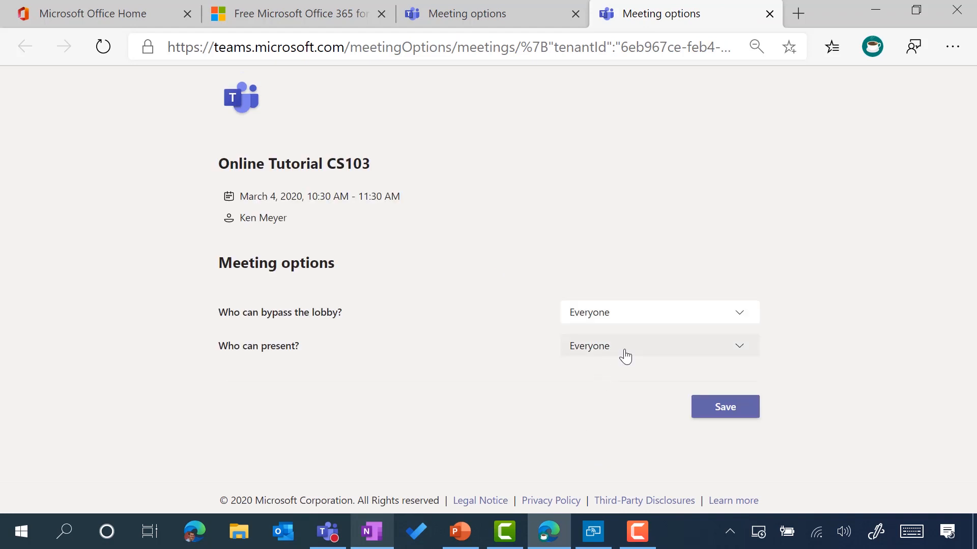
left_click(625, 356)
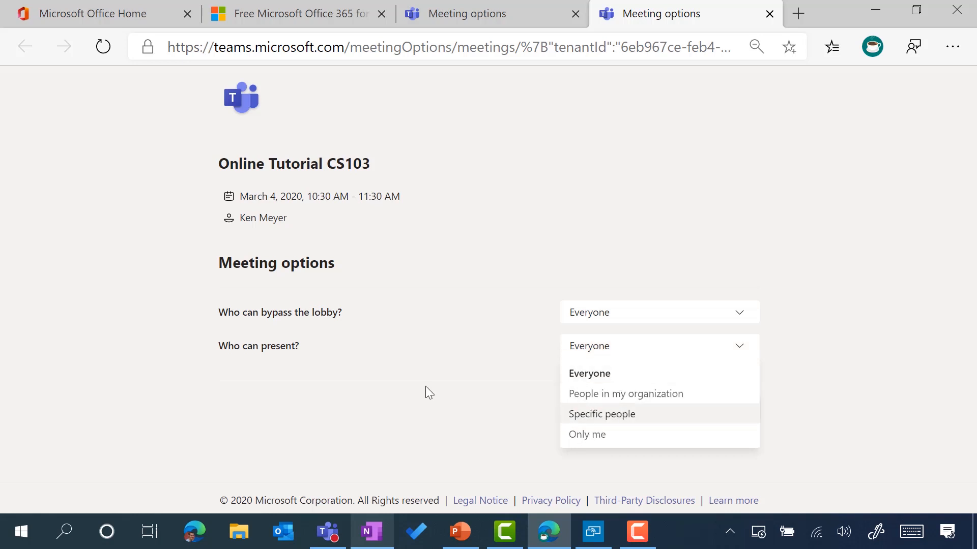
left_click(436, 360)
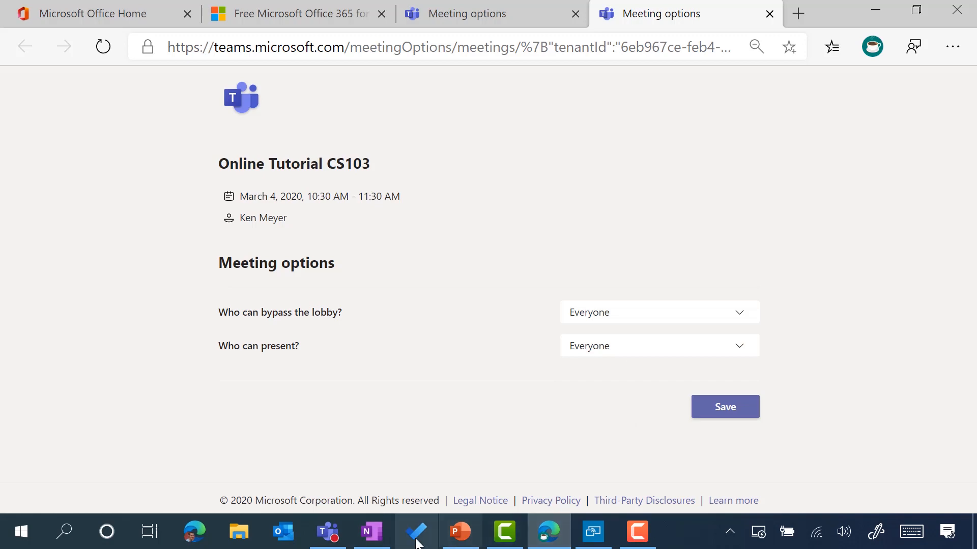
left_click(347, 543)
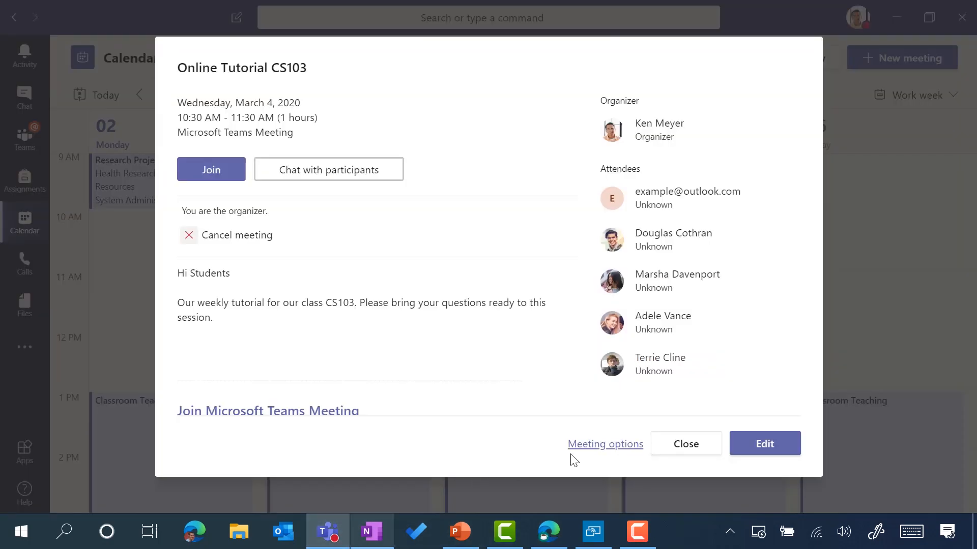
- Close the meeting details and review speaker, microphone and camera preview in Settings > Devices
left_click(686, 447)
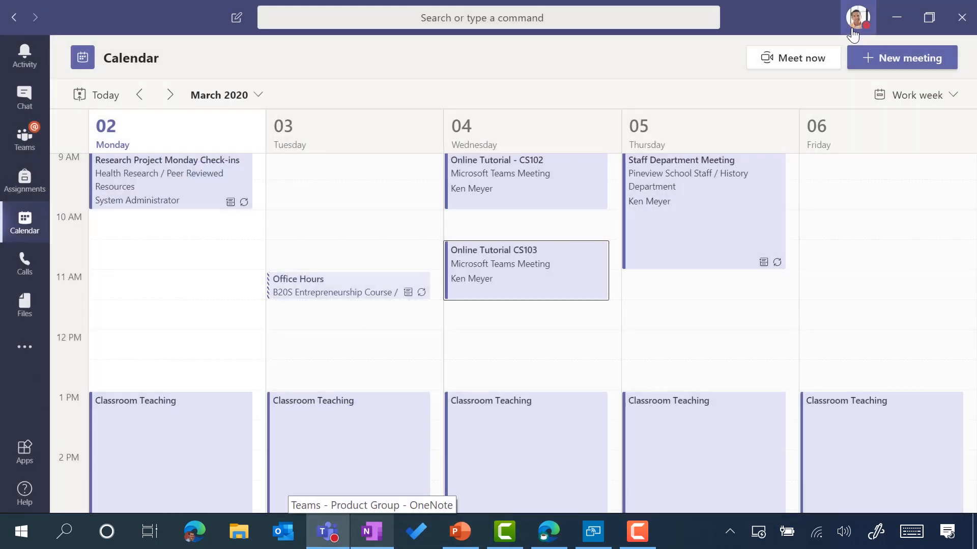
left_click(857, 20)
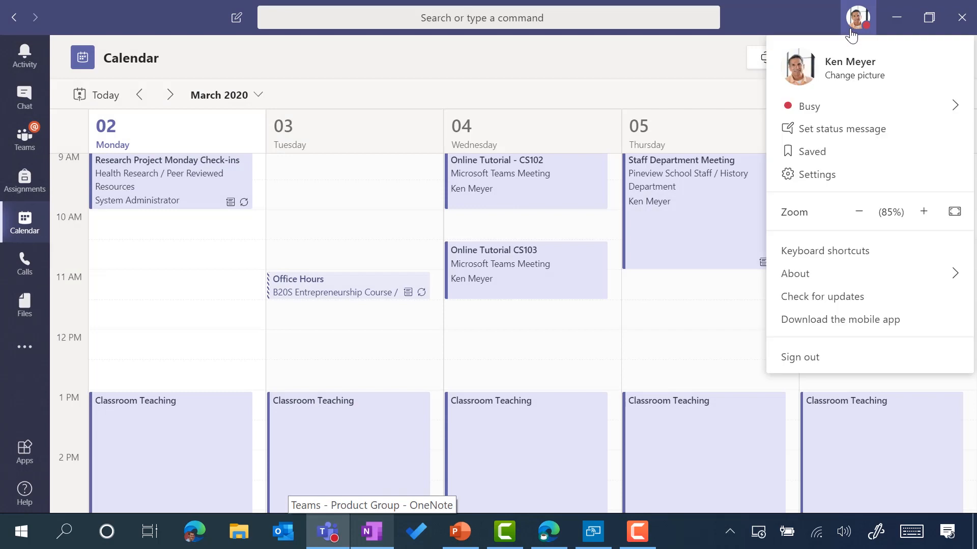
left_click(810, 175)
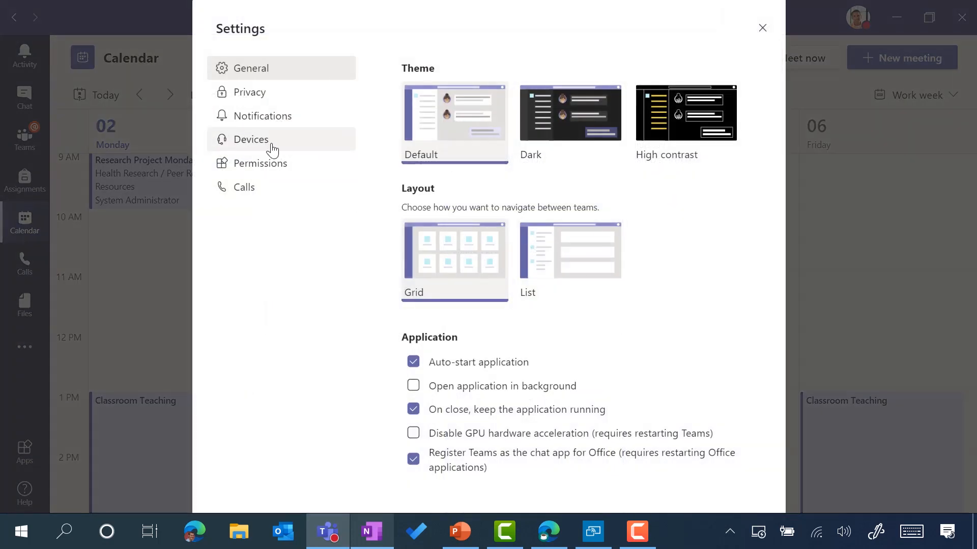
left_click(271, 145)
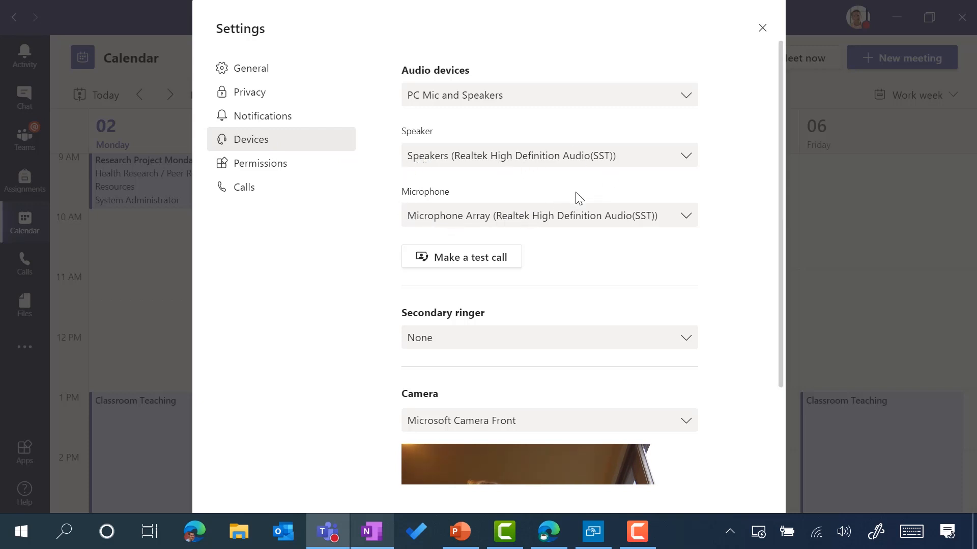
scroll(578, 198, "down", 3)
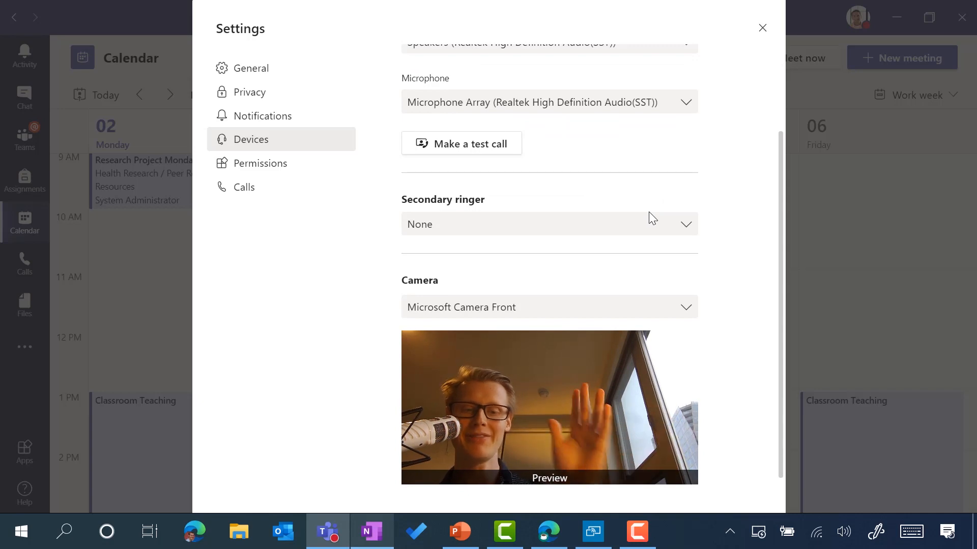
scroll(649, 213, "up", 2)
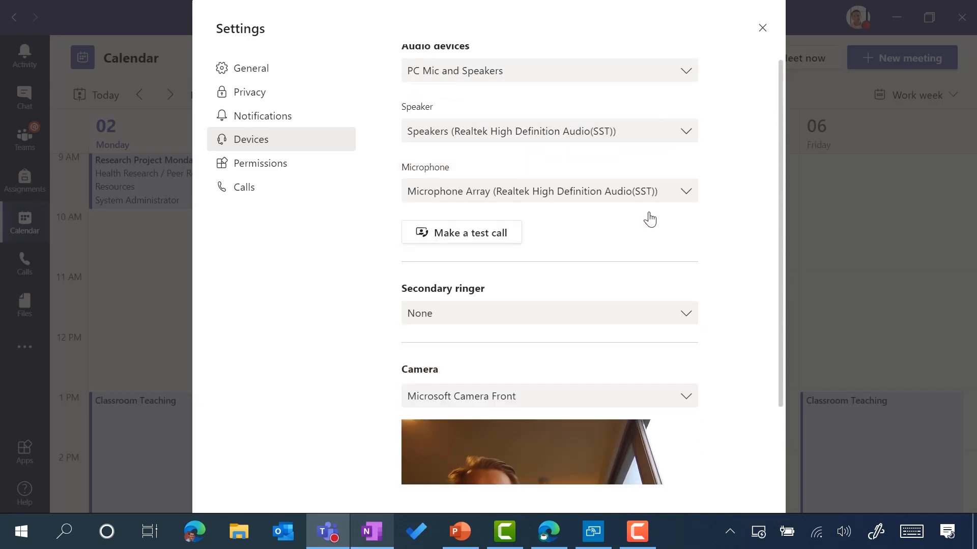
scroll(649, 220, "down", 2)
scroll(646, 220, "up", 2)
scroll(643, 224, "up", 1)
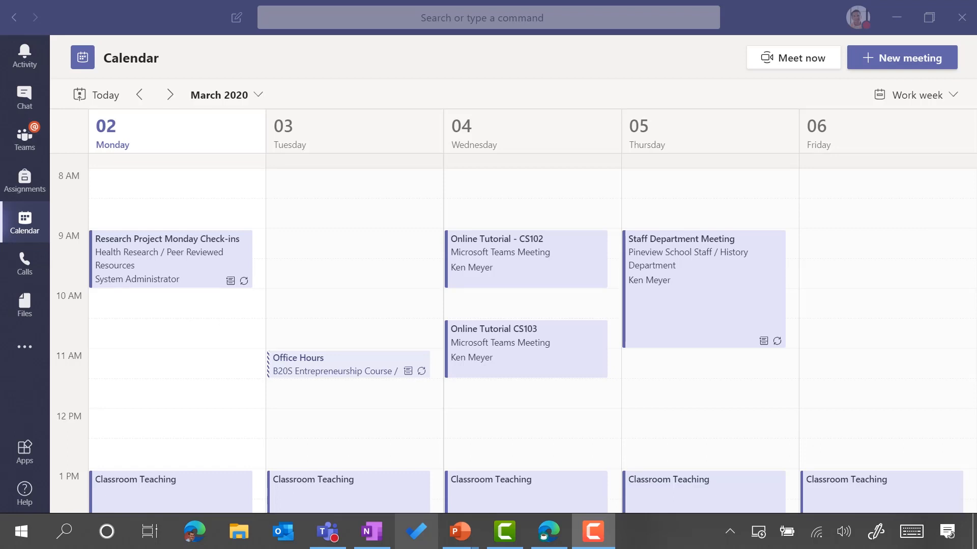
- Join Online Tutorial CS103 with camera and mic on, trying background blur but leaving it off
left_click(533, 358)
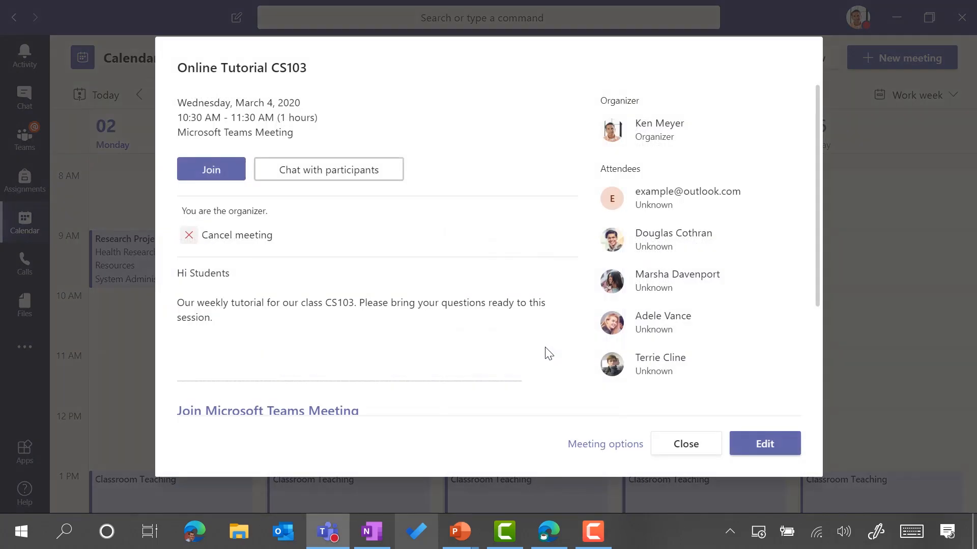
left_click(206, 173)
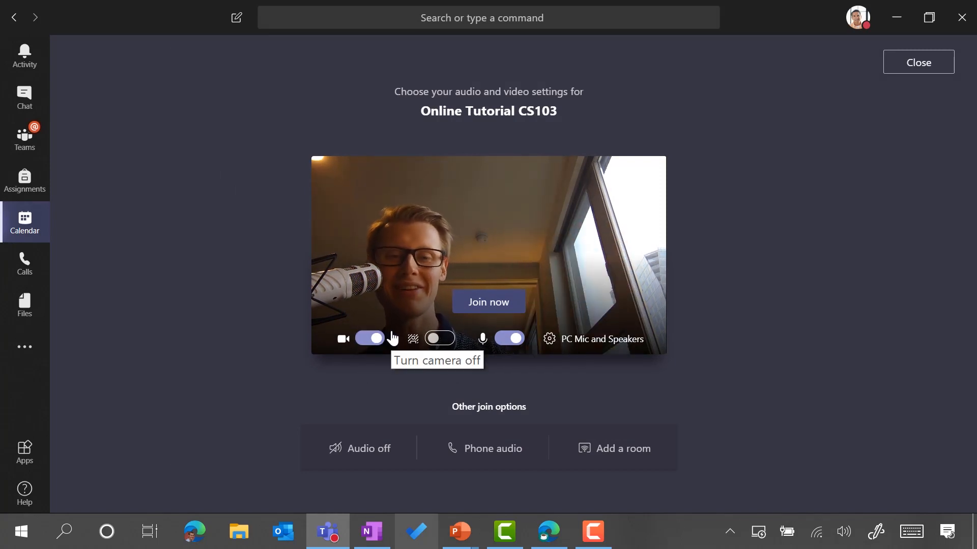
left_click(439, 342)
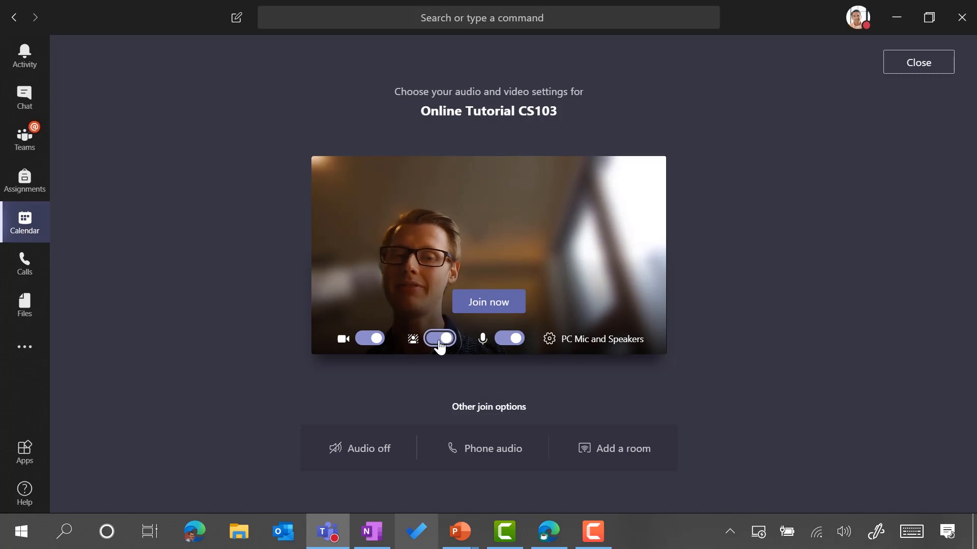
left_click(440, 339)
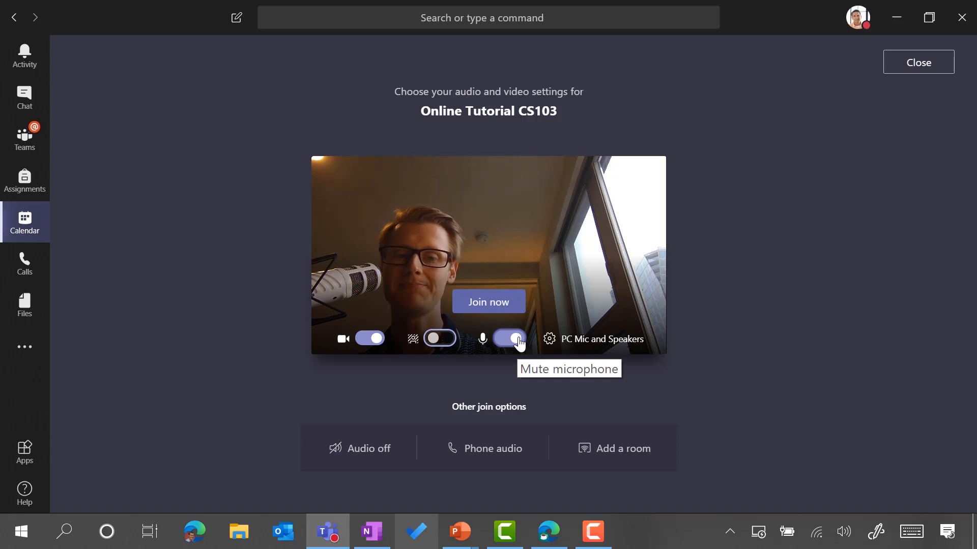
left_click(486, 307)
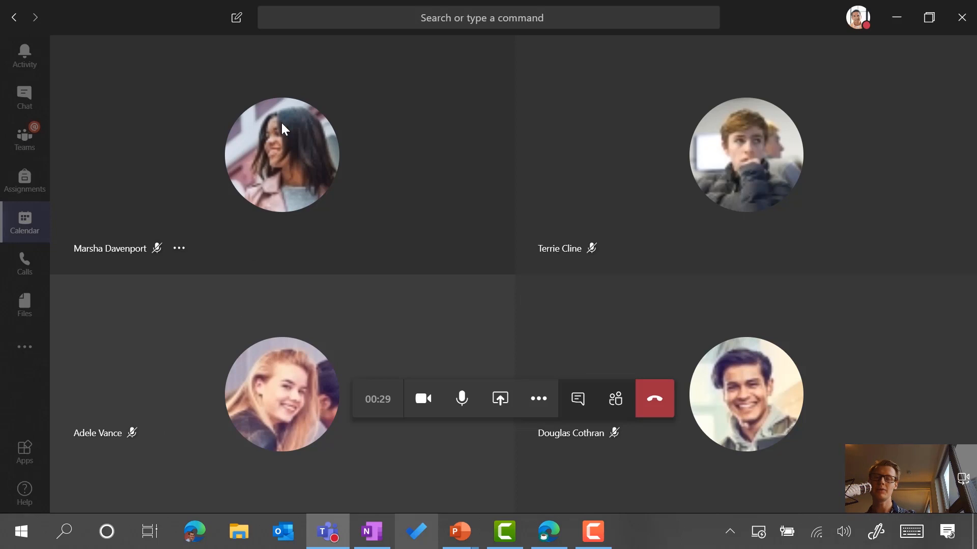
- Bring the PowerPoint slide about Teams Meetings to the front from the taskbar
mouse_move(281, 128)
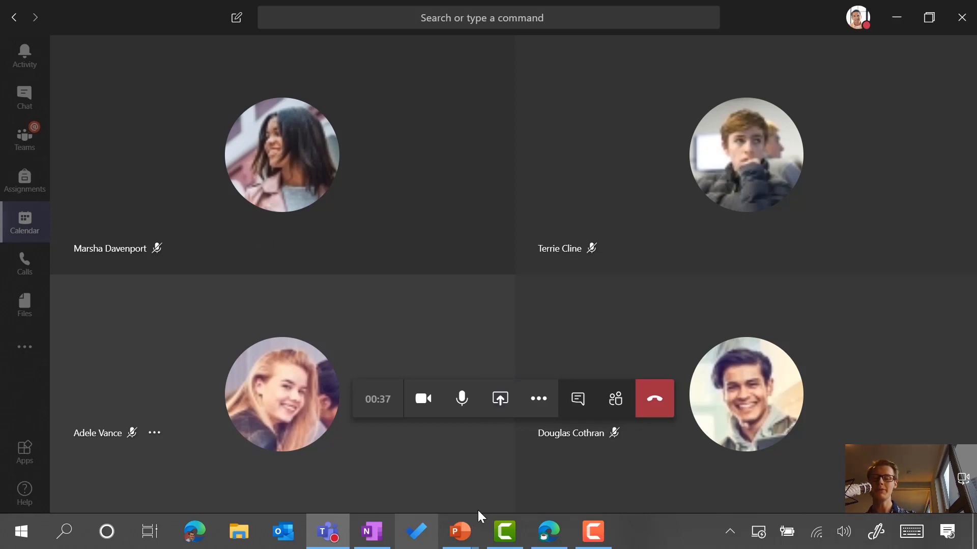
left_click(462, 546)
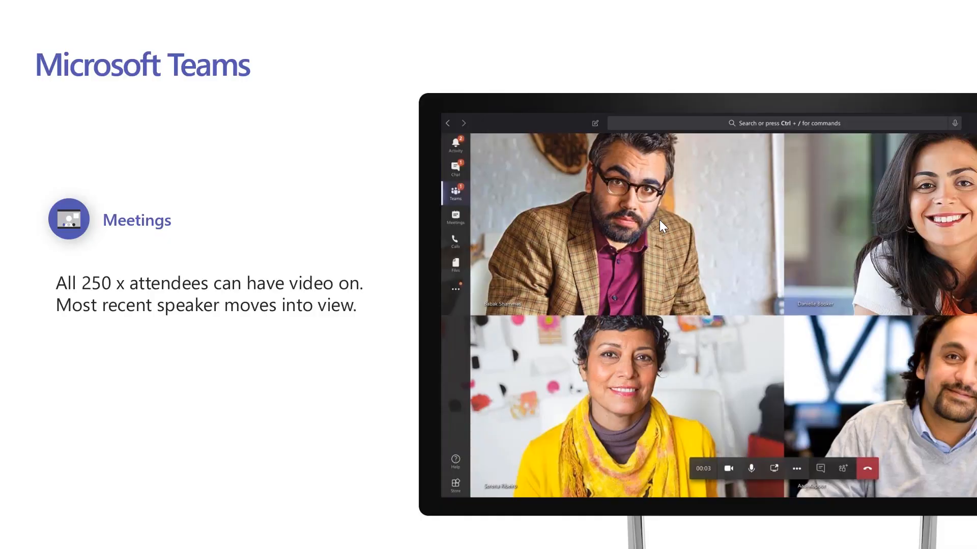
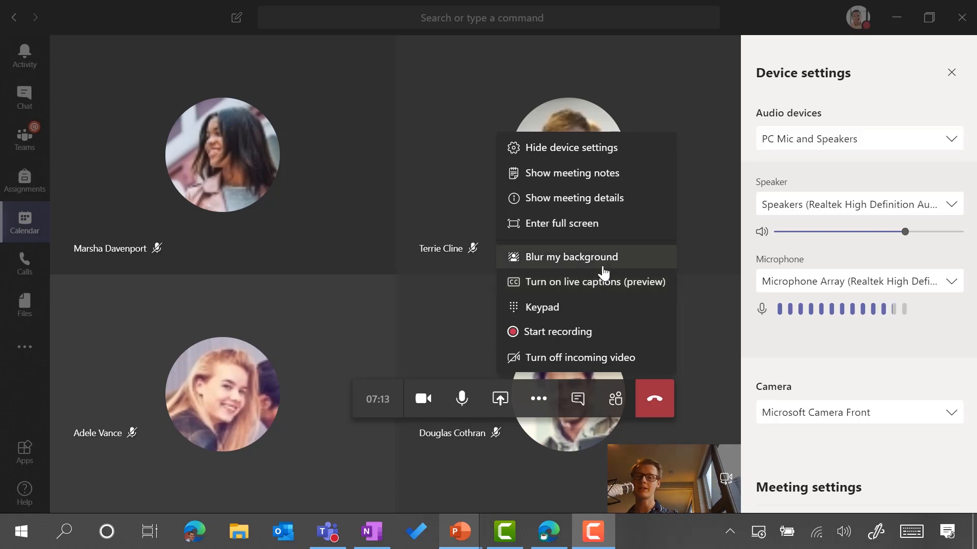
- Start recording the Online Tutorial CS103 meeting from the call bar's More actions menu
left_click(572, 337)
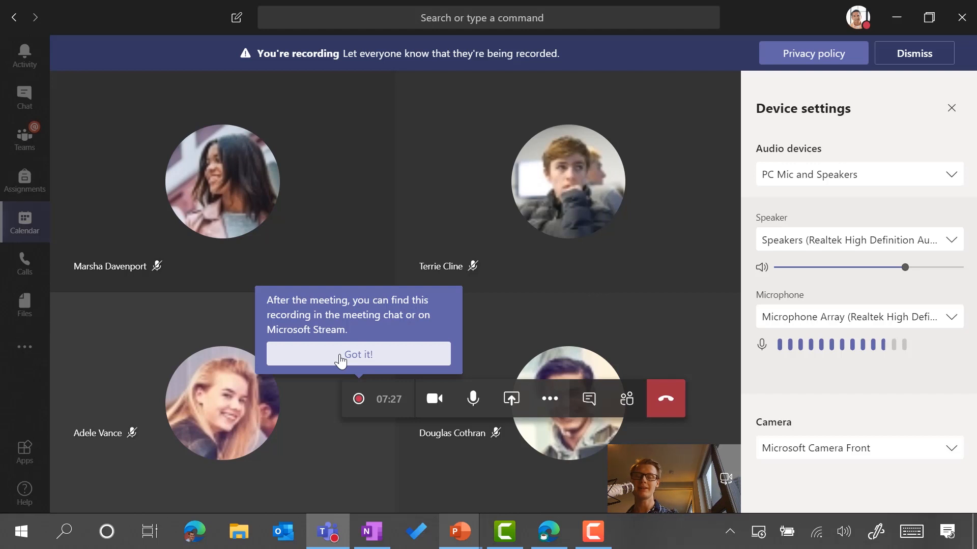
- Dismiss the recording tip and the You're recording notice, then close Device settings
left_click(340, 358)
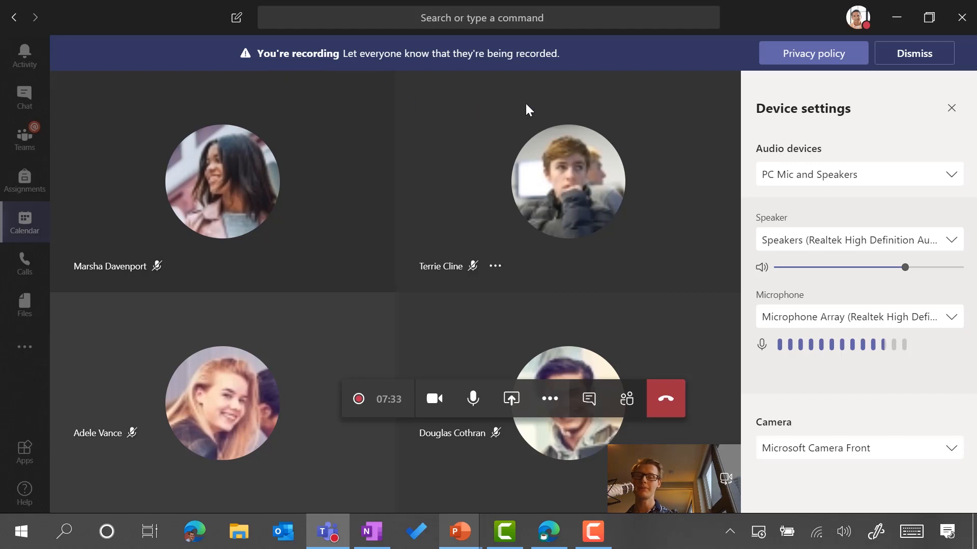
mouse_move(367, 400)
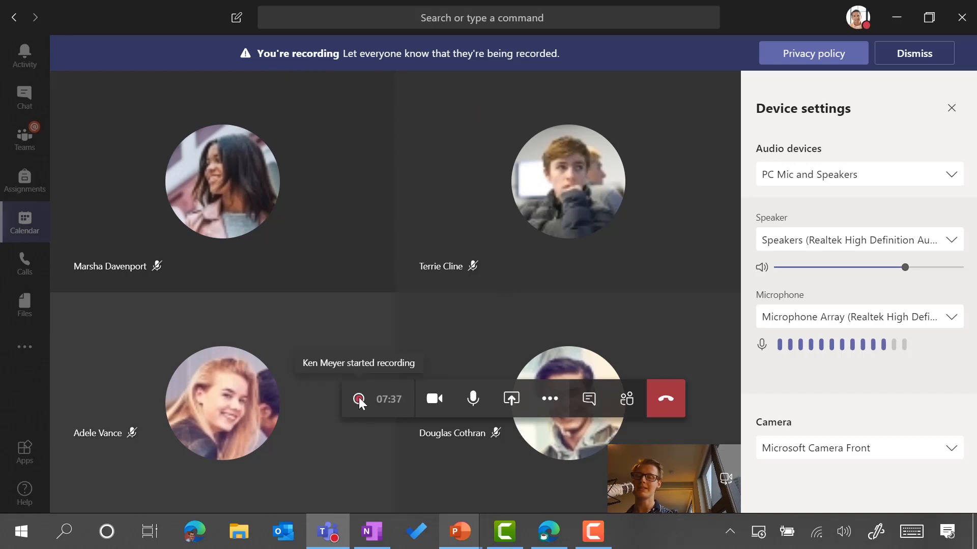
left_click(909, 54)
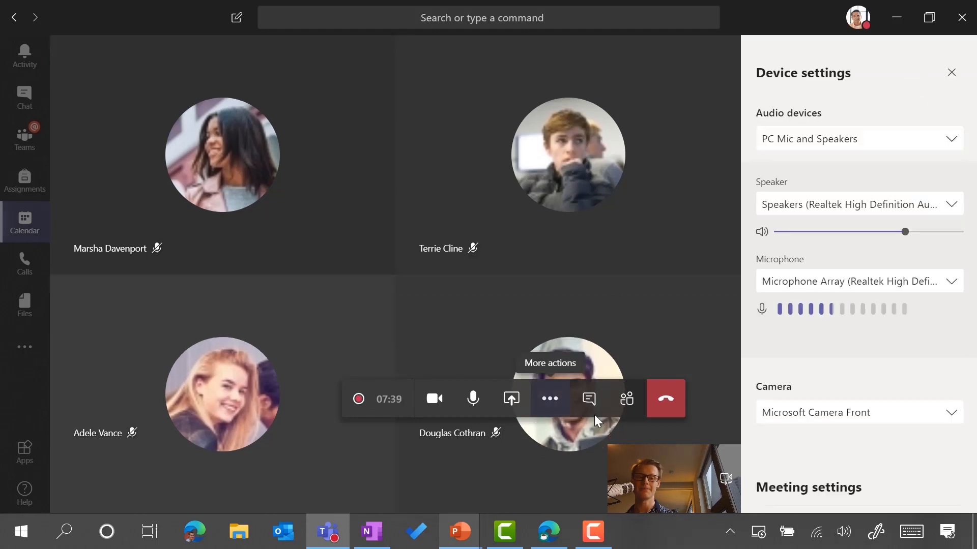
left_click(952, 74)
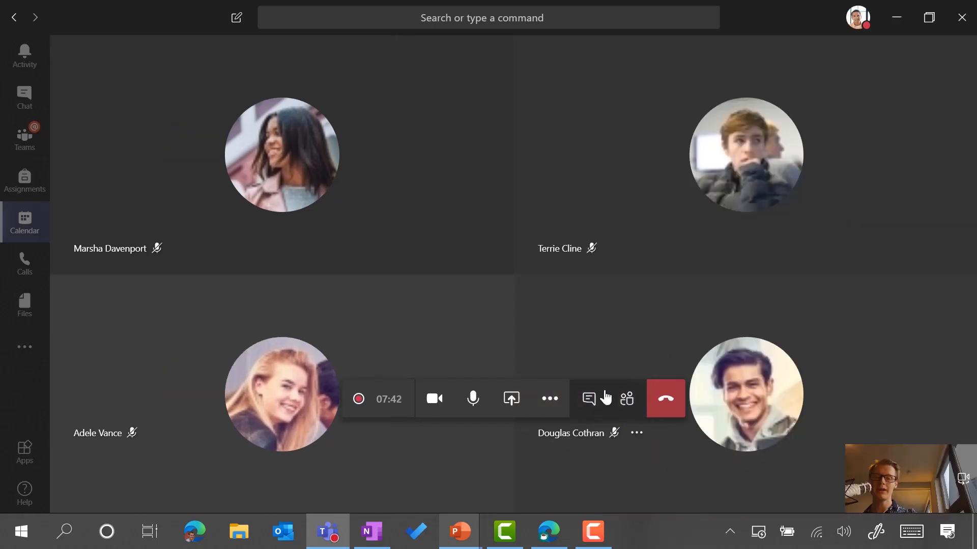
- Browse the share tray and present the TECH DESIGN PowerPoint deck, starting at slide 1 of 4
left_click(511, 399)
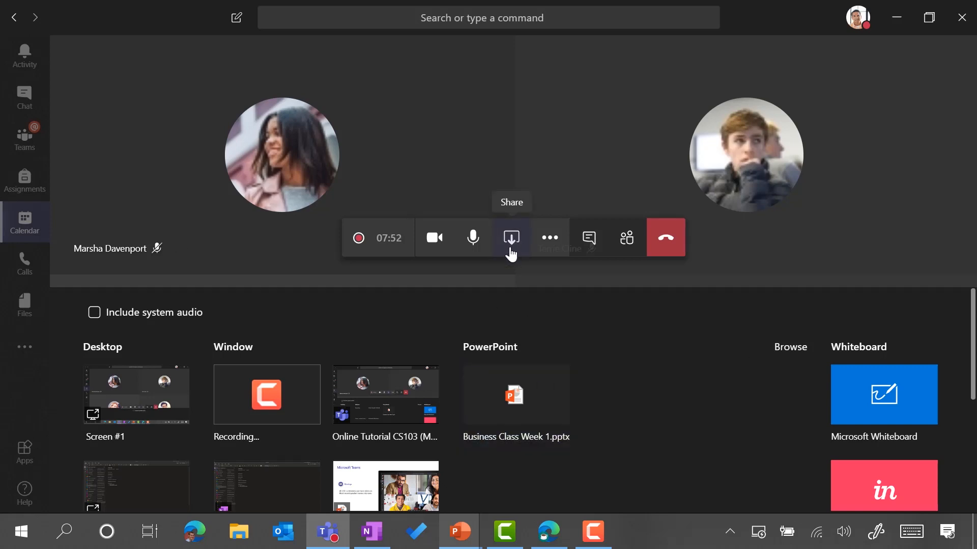
scroll(503, 383, "down", 4)
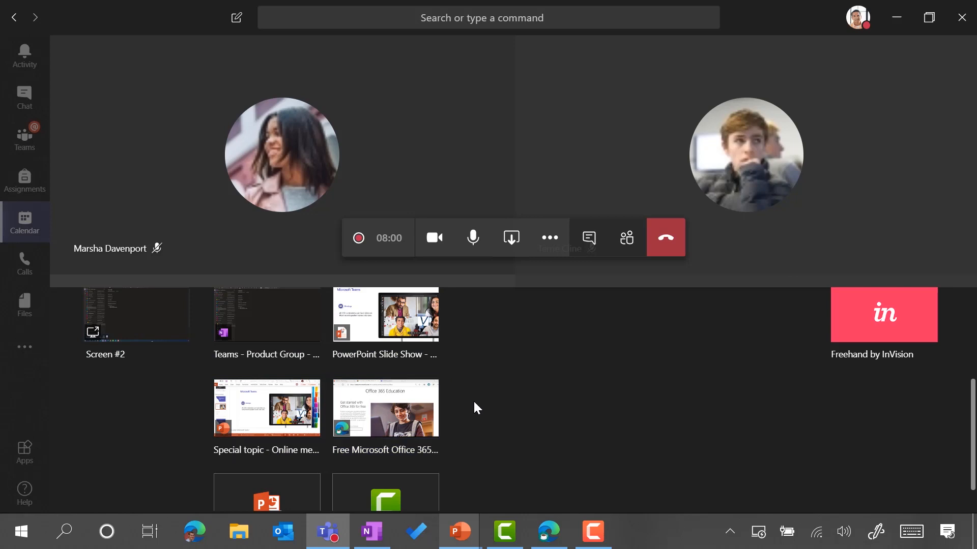
scroll(865, 386, "up", 2)
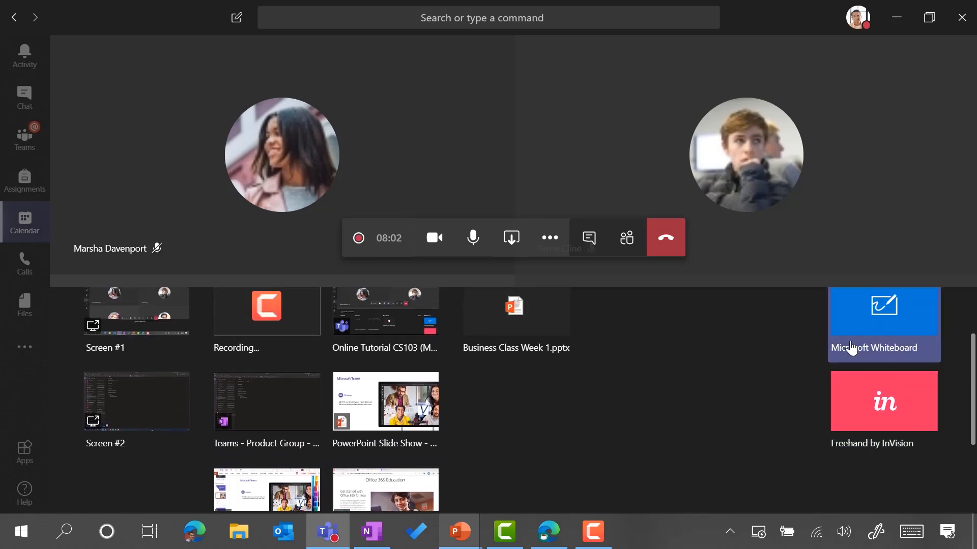
scroll(534, 415, "down", 2)
scroll(534, 415, "up", 2)
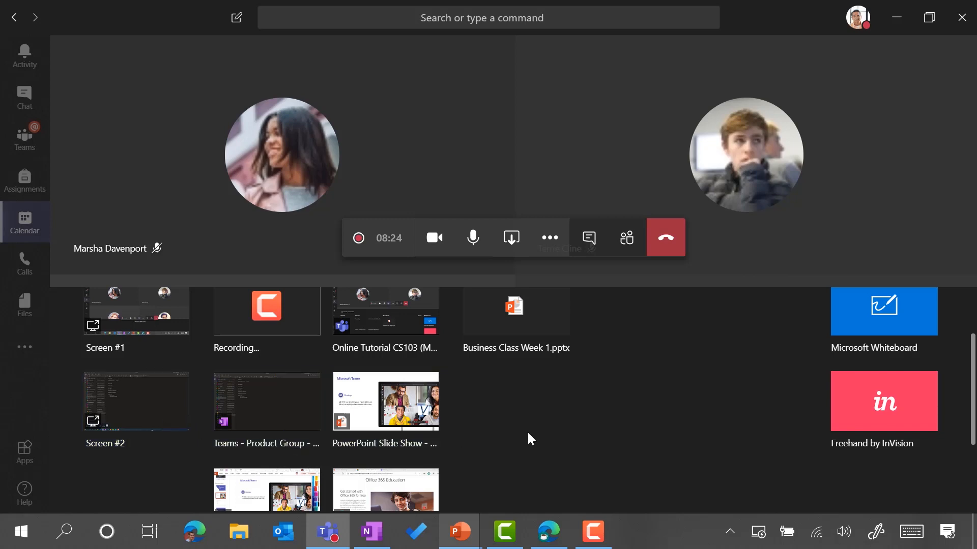
scroll(560, 434, "up", 2)
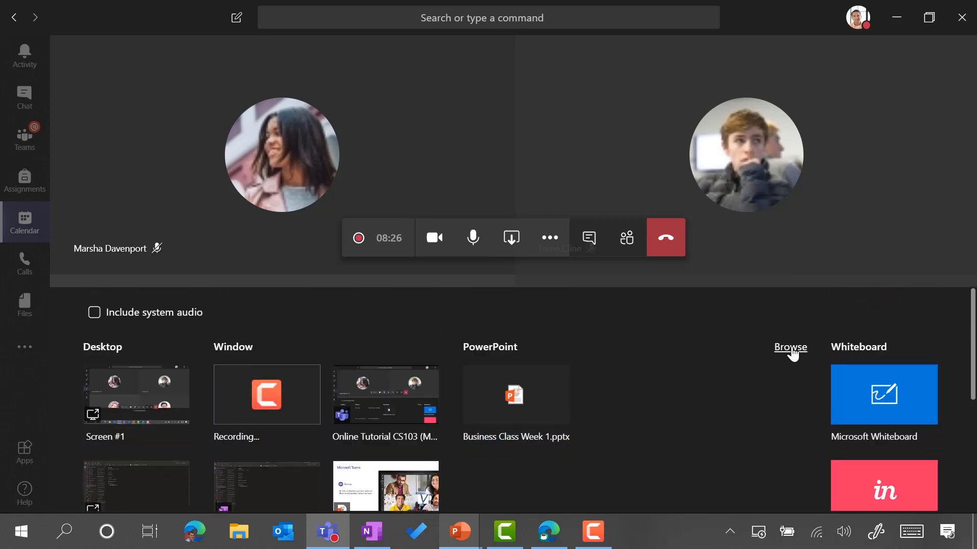
scroll(697, 385, "down", 2)
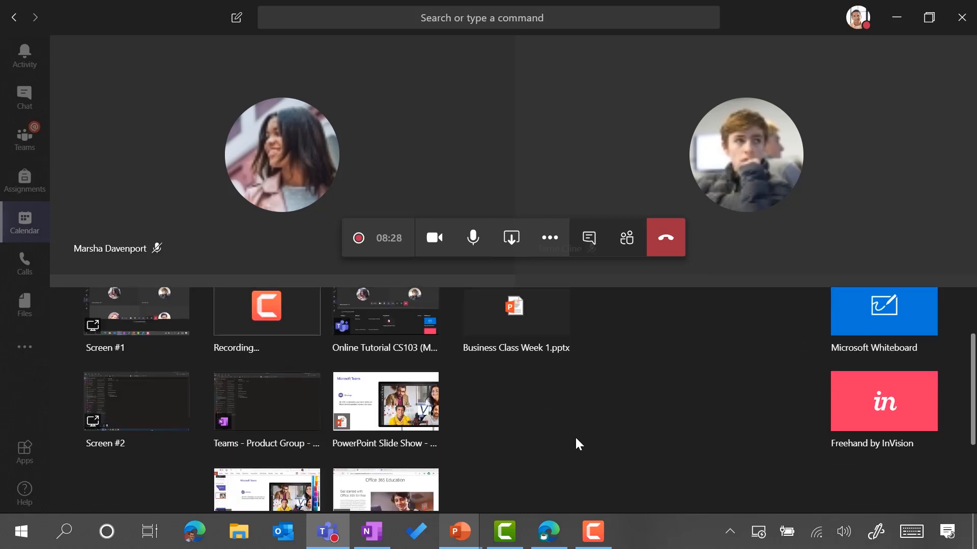
scroll(655, 365, "up", 2)
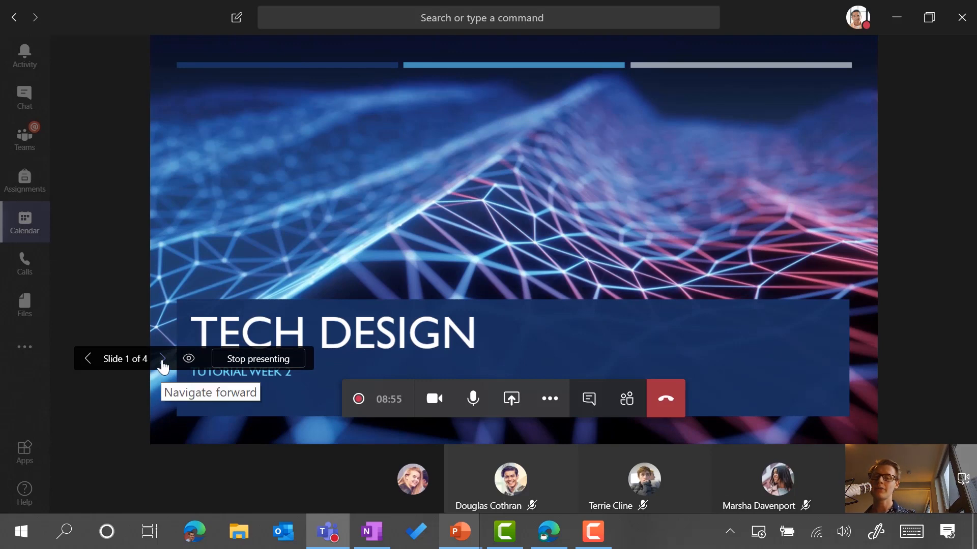
- Advance to slide 3, Digital Communications, and show the meeting chat alongside
left_click(162, 362)
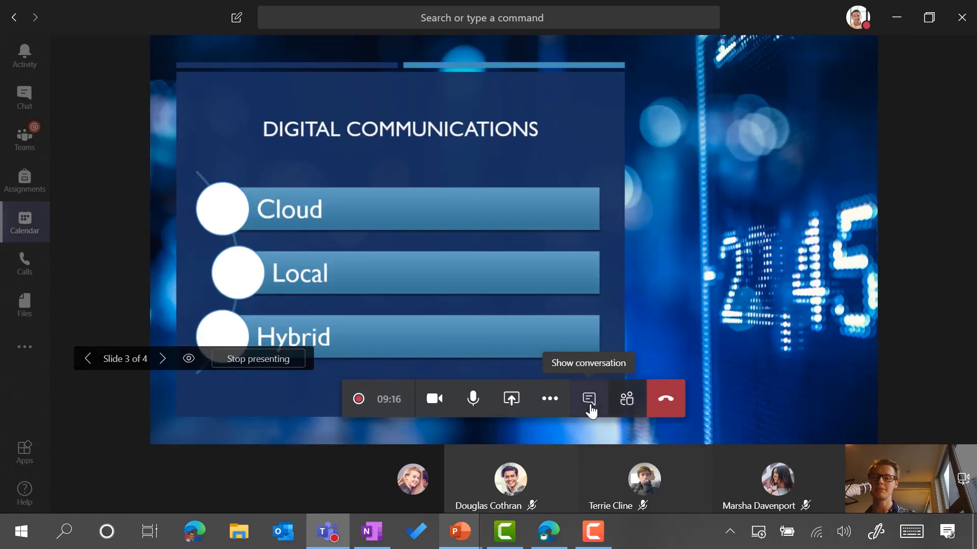
left_click(589, 402)
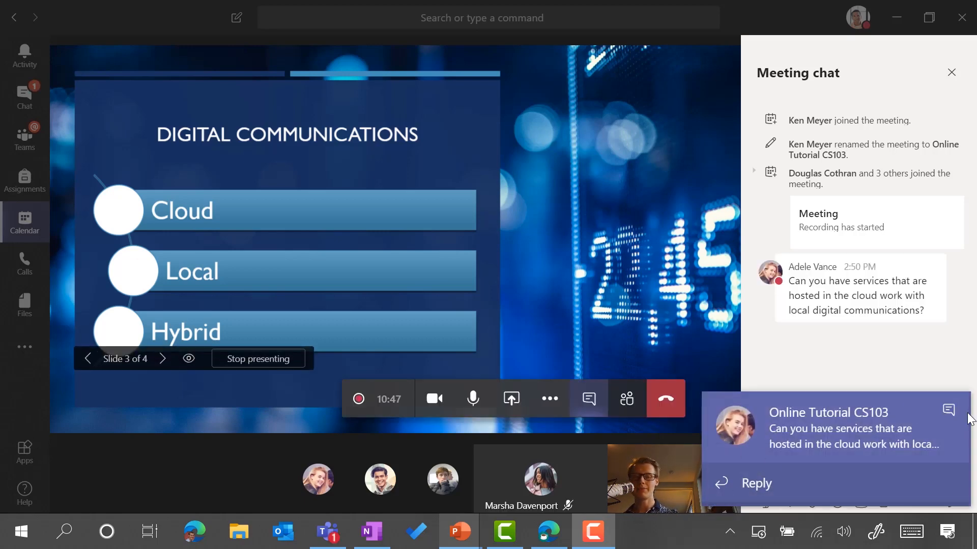
- Answer the cloud and local services question in chat with 'Yes, that would be hybrid'
left_click(948, 410)
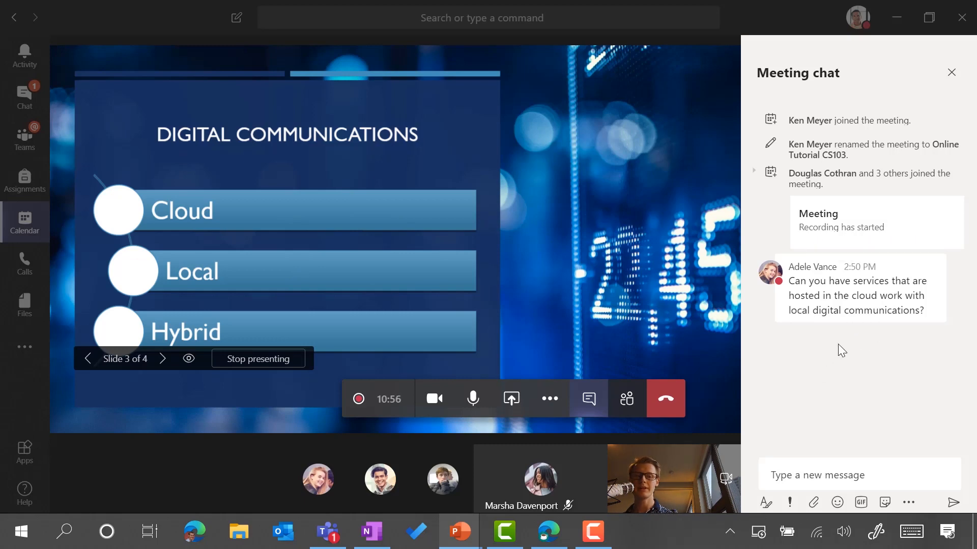
mouse_move(883, 319)
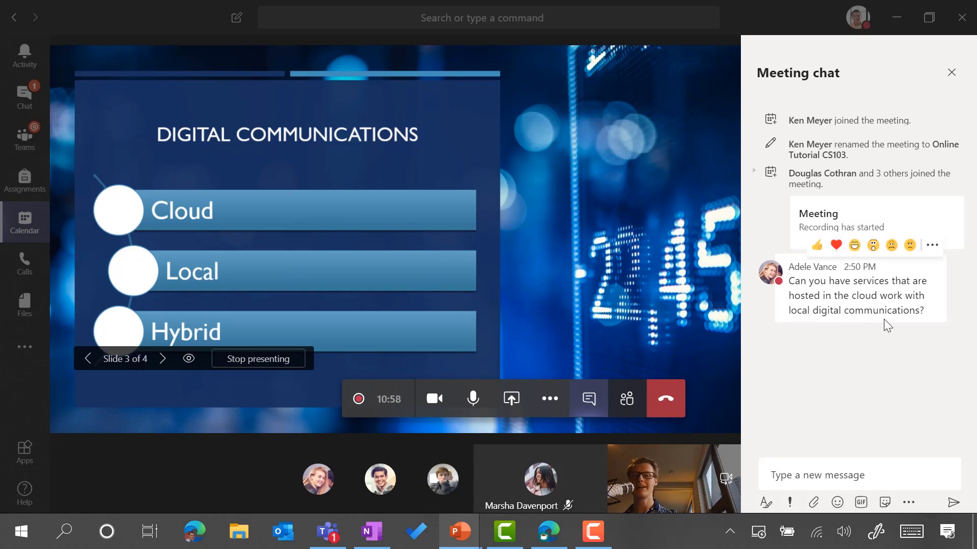
left_click(804, 475)
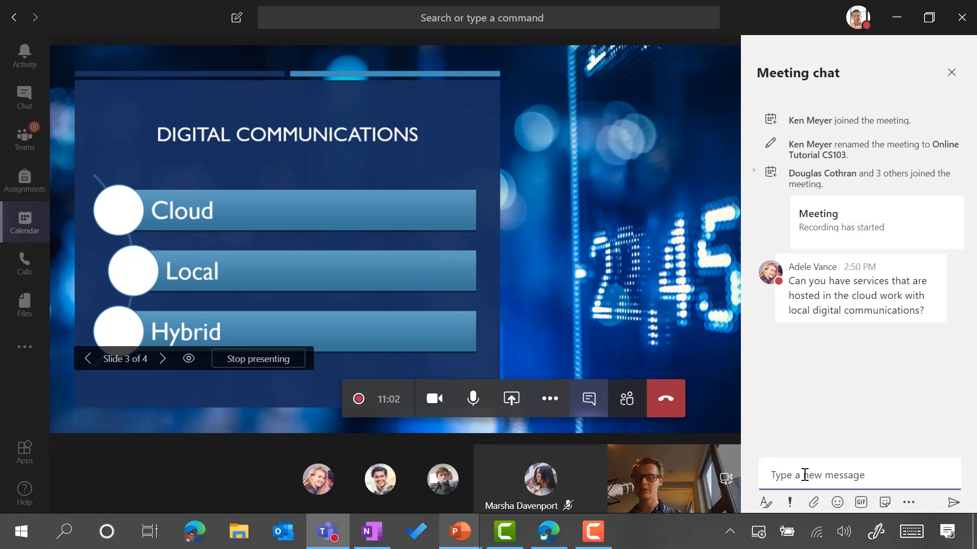
type("Yes,")
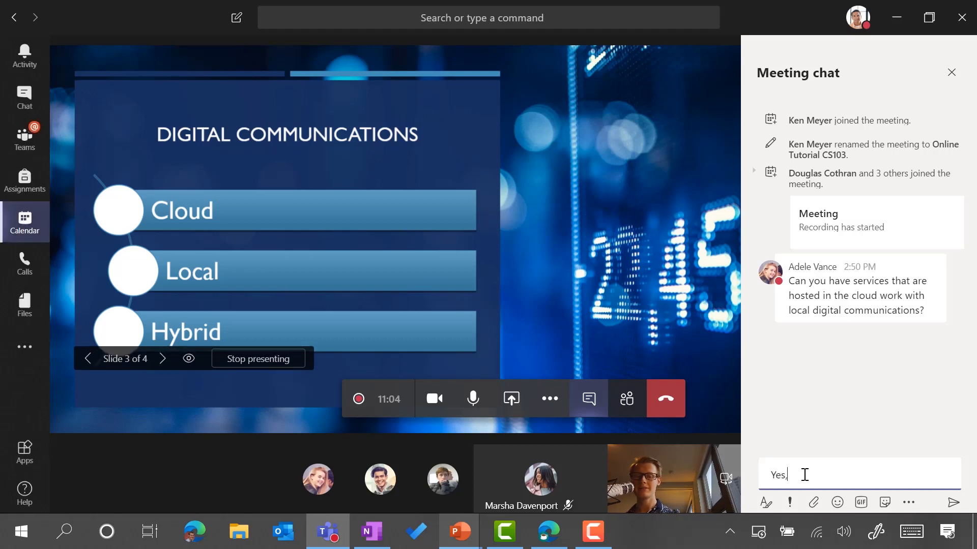
type(" that would be hybrid")
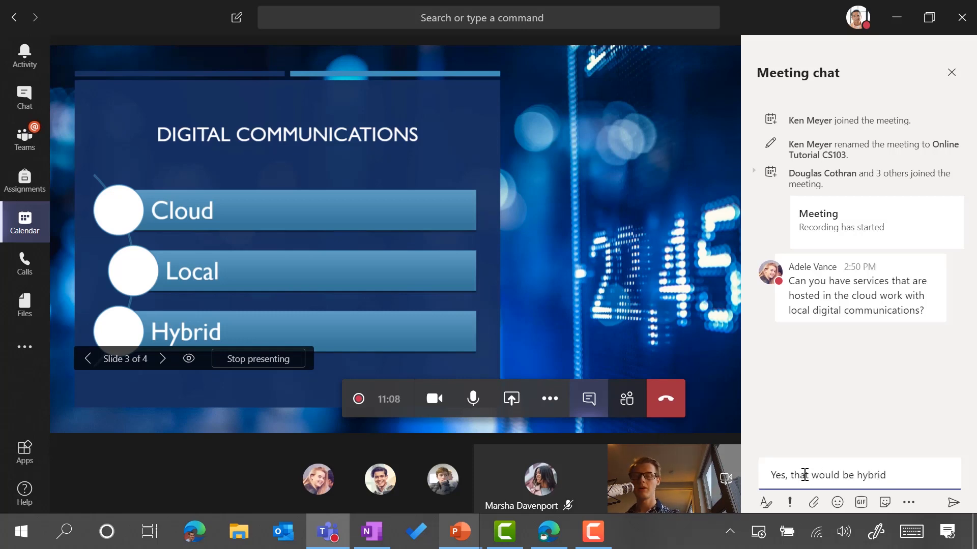
key("Return")
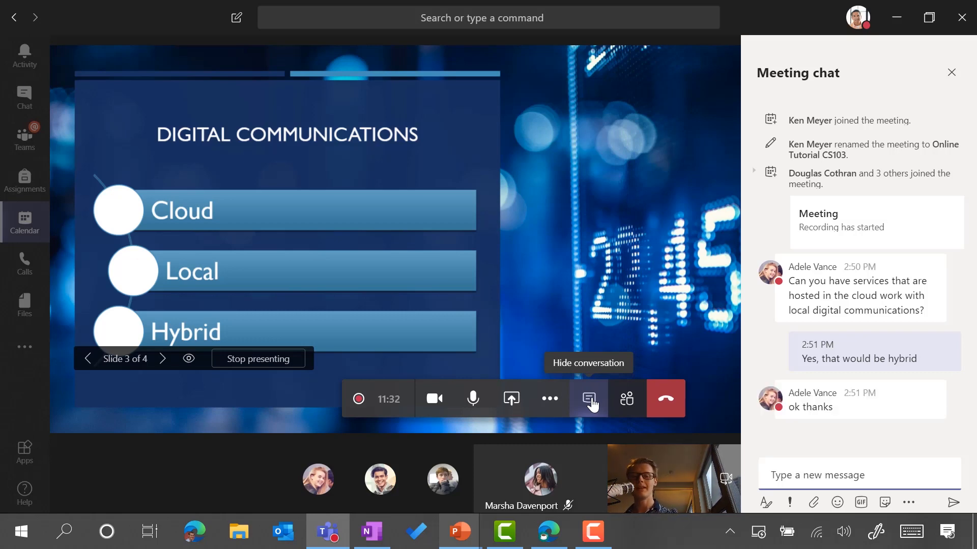
- Share a Microsoft Whiteboard, sketch the DB, signal tower and monitor diagram, then stop presenting
left_click(508, 411)
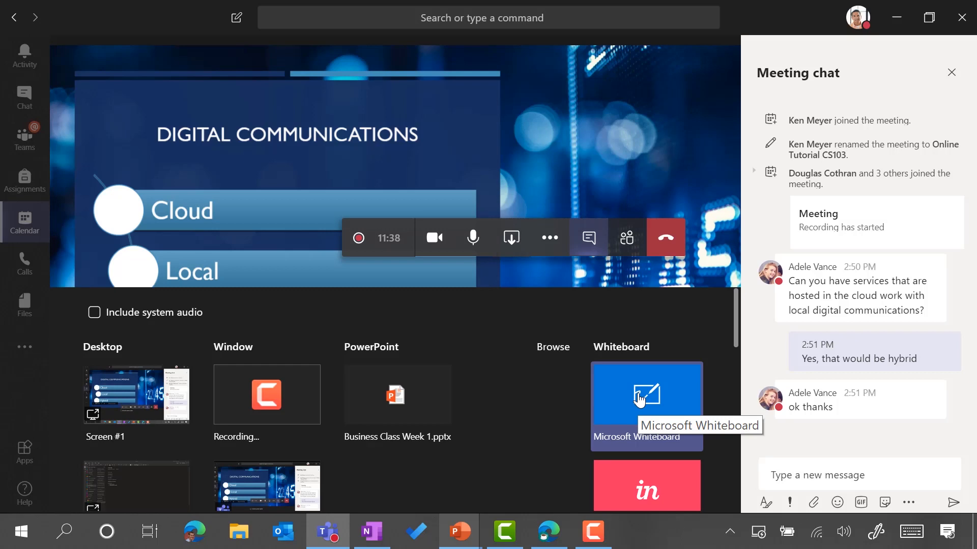
left_click(651, 407)
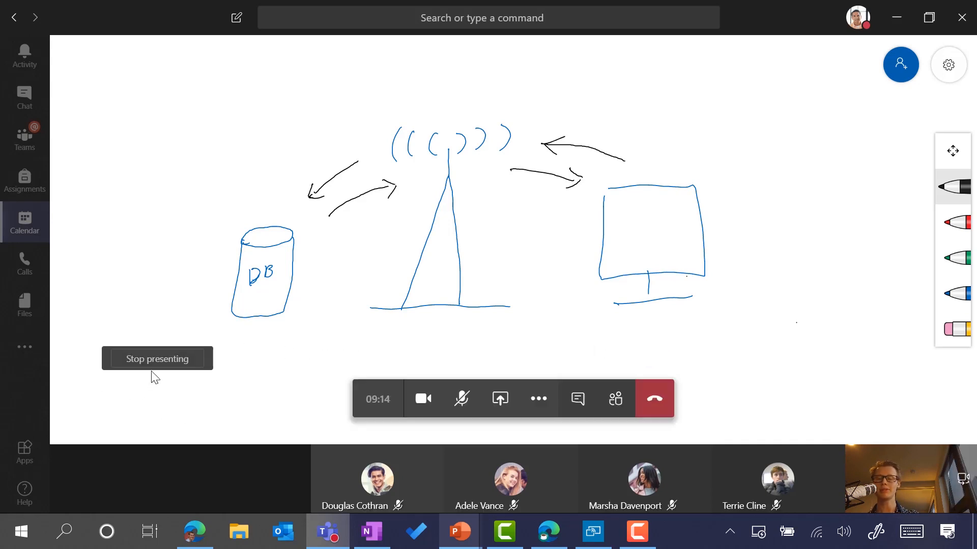
left_click(146, 362)
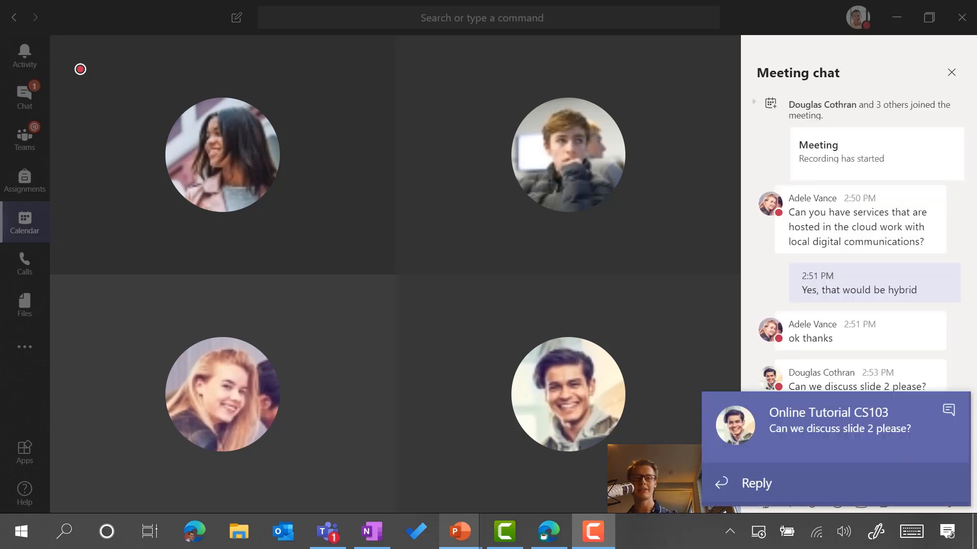
- Close the chat message toast and open Group 3C Future Design.pptx from the meeting chat
left_click(949, 410)
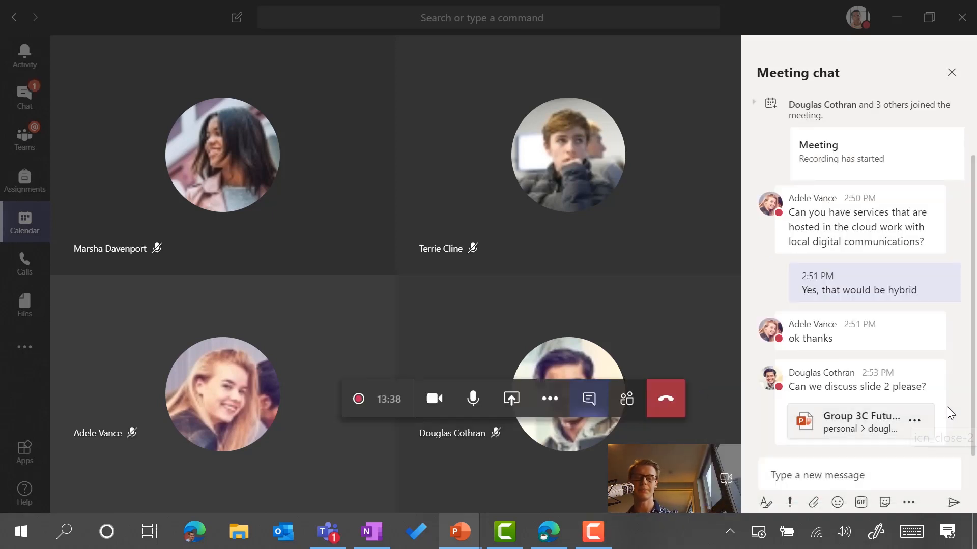
mouse_move(842, 335)
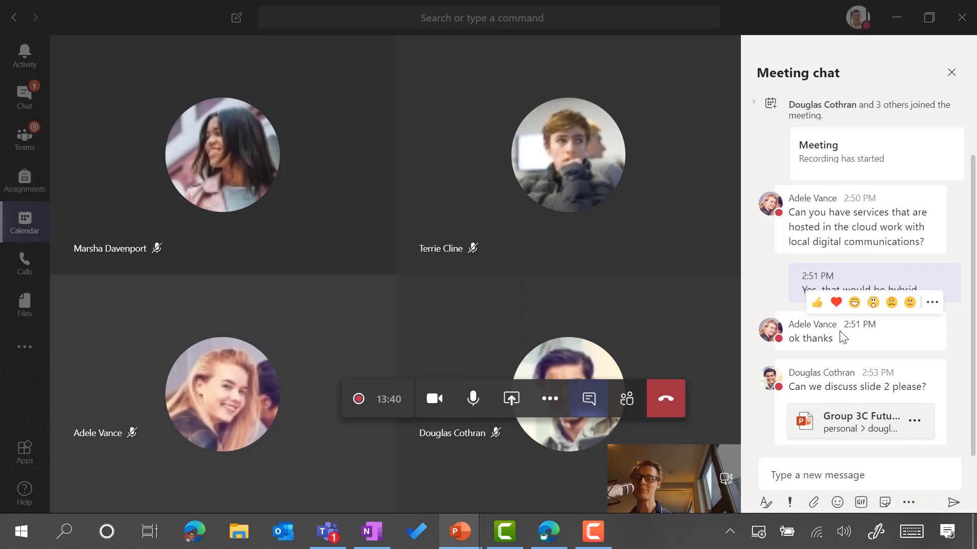
mouse_move(829, 396)
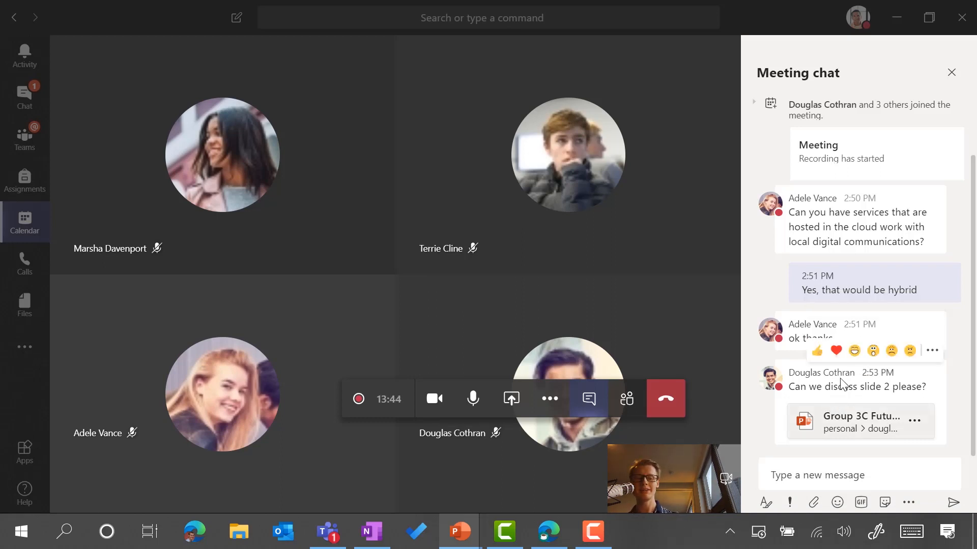
left_click(838, 423)
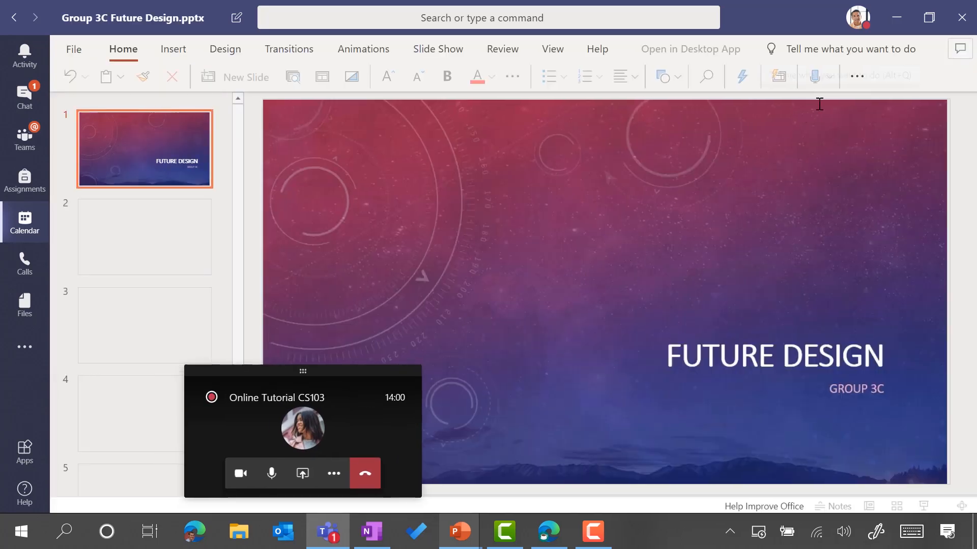
- Move the call window aside, go to slide 2 Global Technology, and edit the SmartArt VR item text
left_click_drag(303, 370, 747, 36)
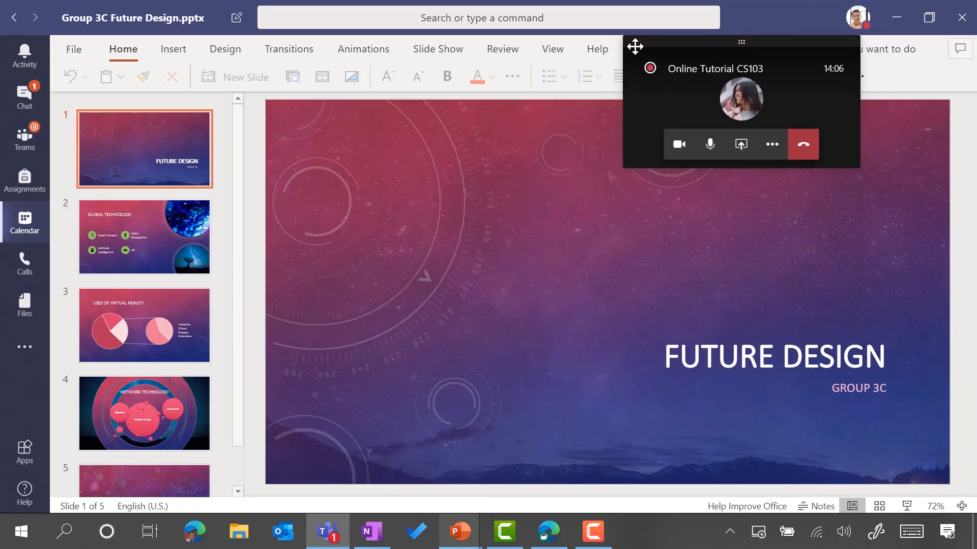
left_click(132, 243)
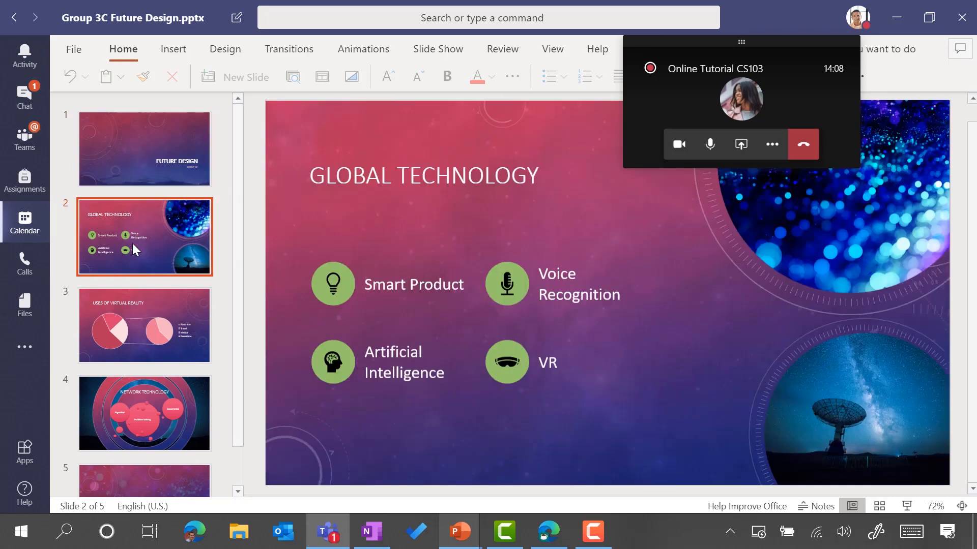
left_click(560, 345)
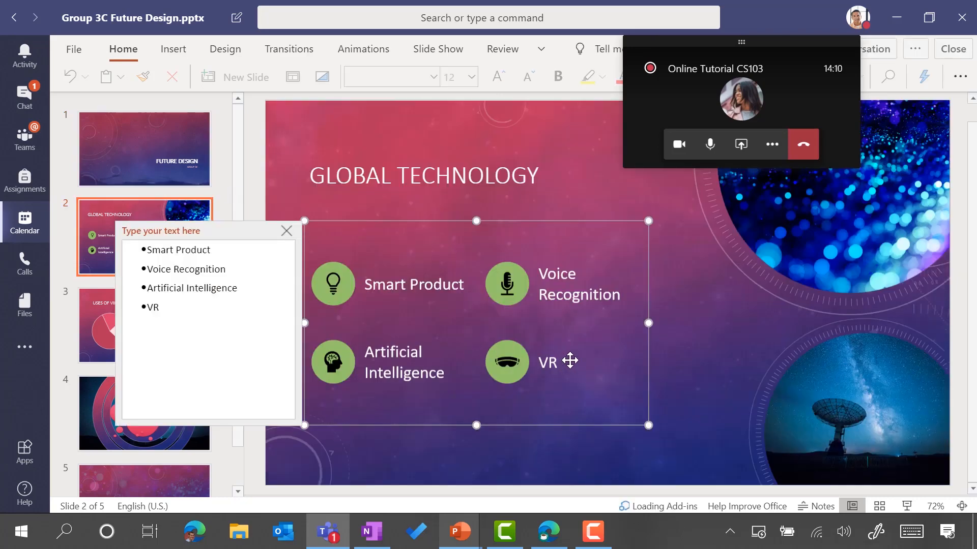
left_click(163, 307)
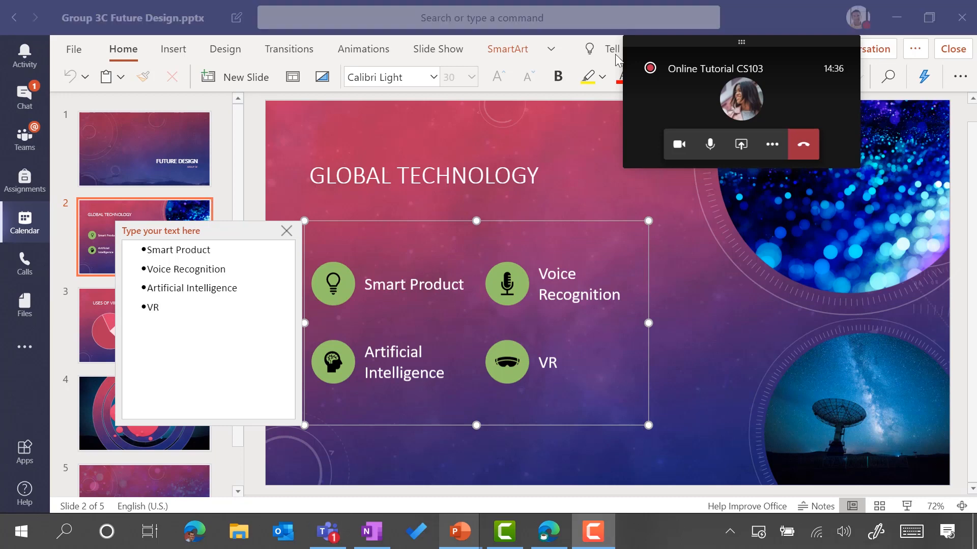
left_click(204, 308)
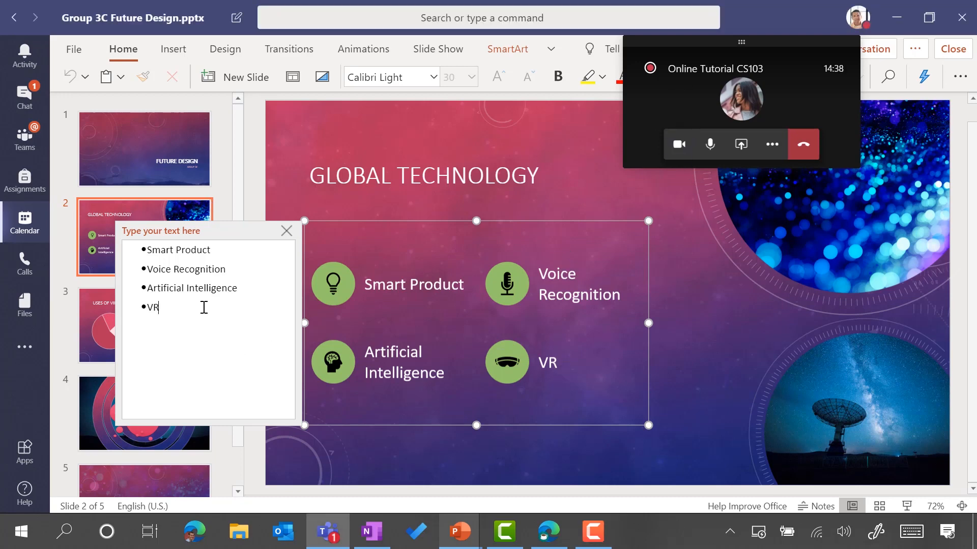